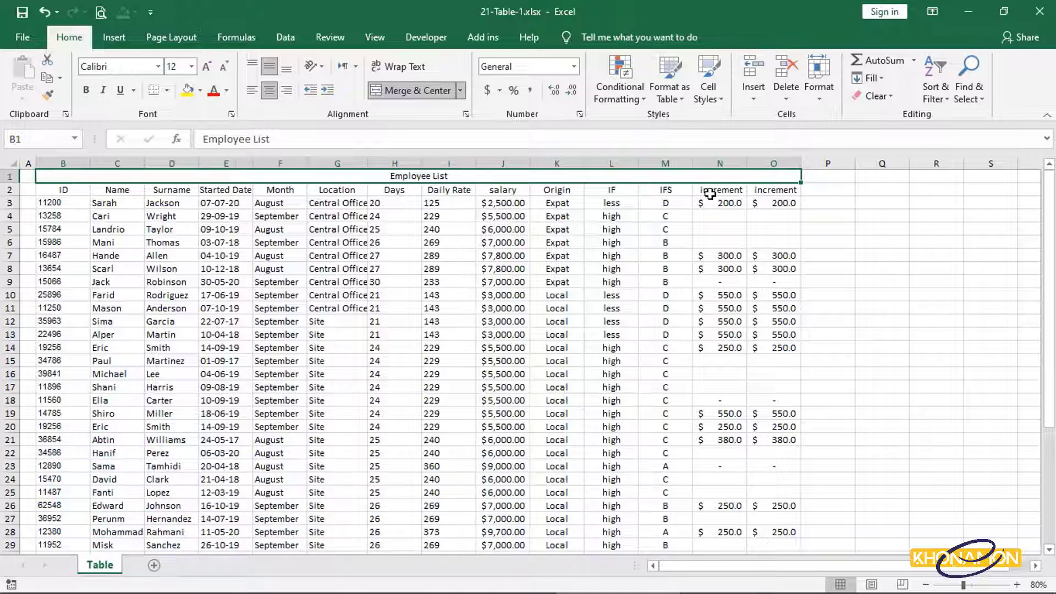
# - Unmerge the Employee List title in row 1 and set its horizontal alignment to Center Across Selection
pyautogui.scroll(-8, 709, 194)
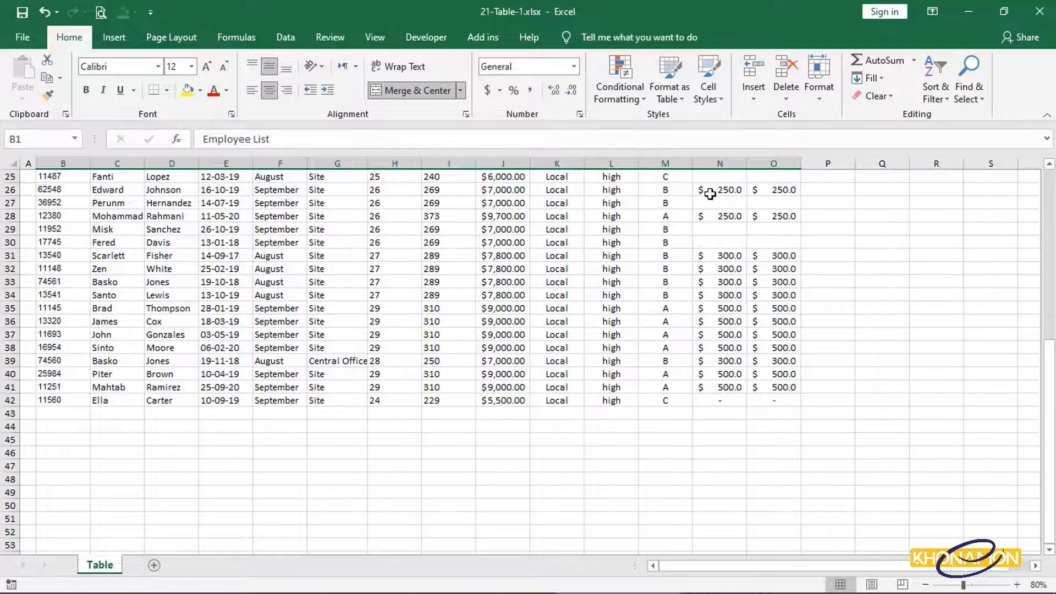
pyautogui.scroll(8, 709, 194)
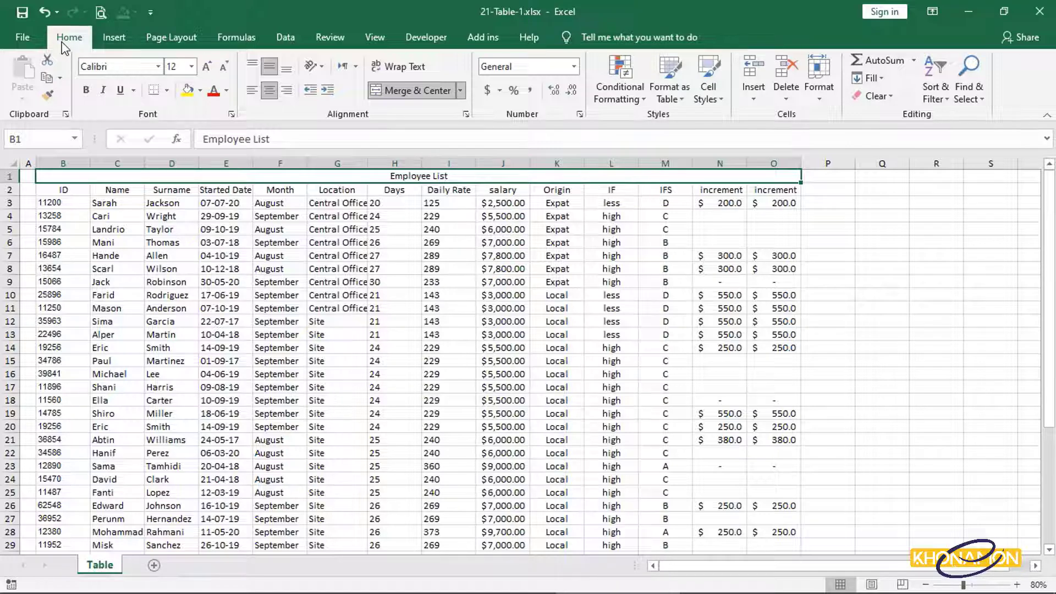
pyautogui.click(395, 94)
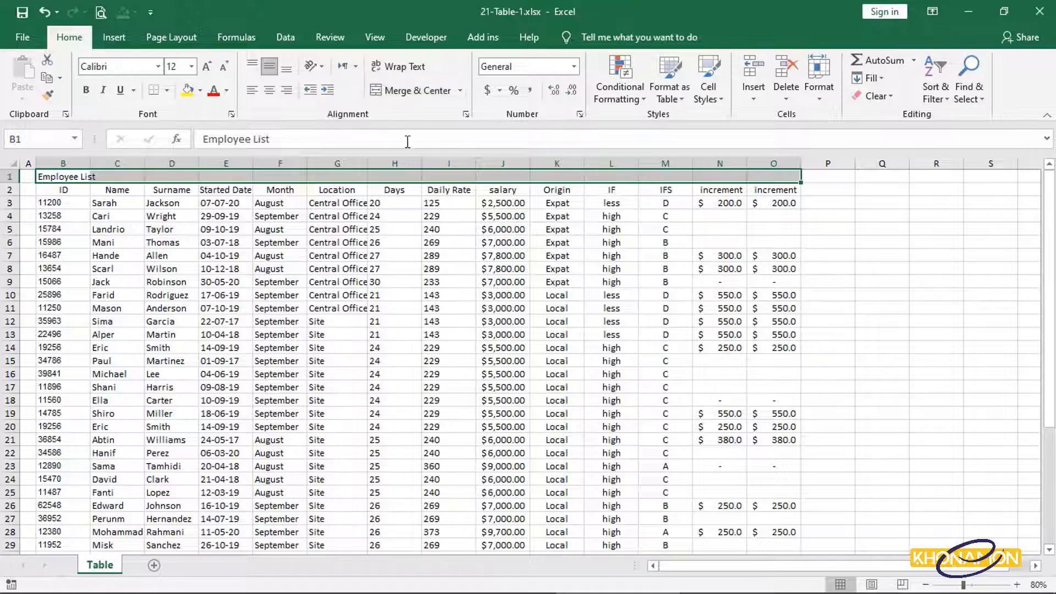
pyautogui.rightClick(412, 174)
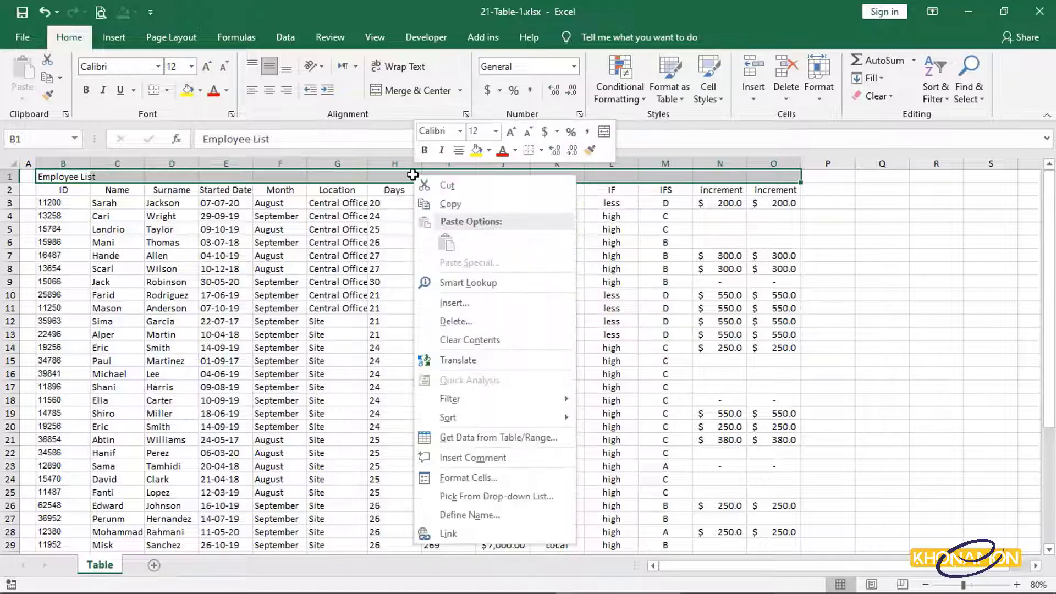
pyautogui.click(504, 477)
pyautogui.click(376, 252)
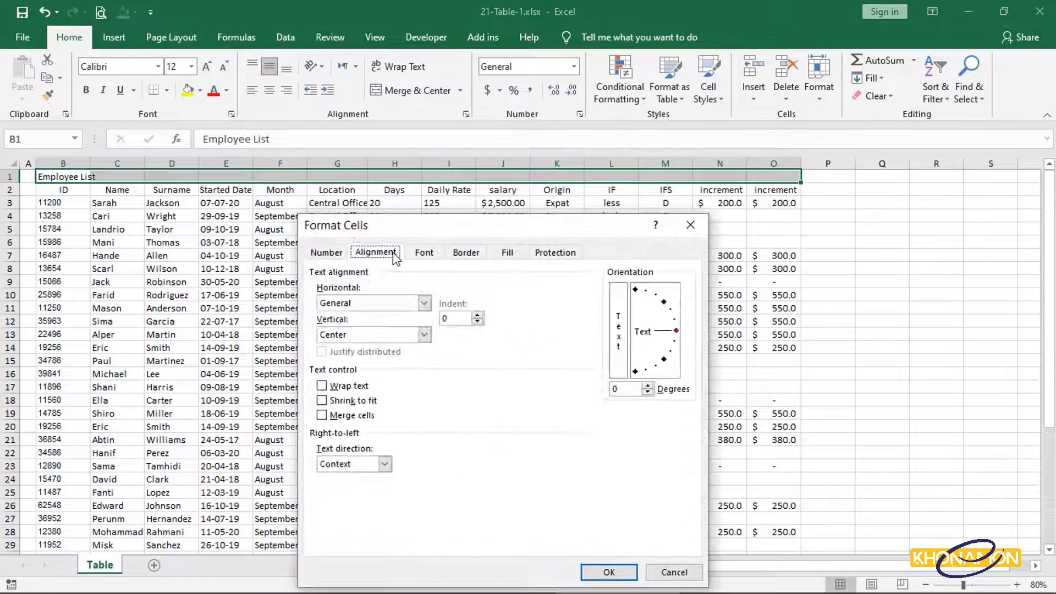
pyautogui.click(424, 303)
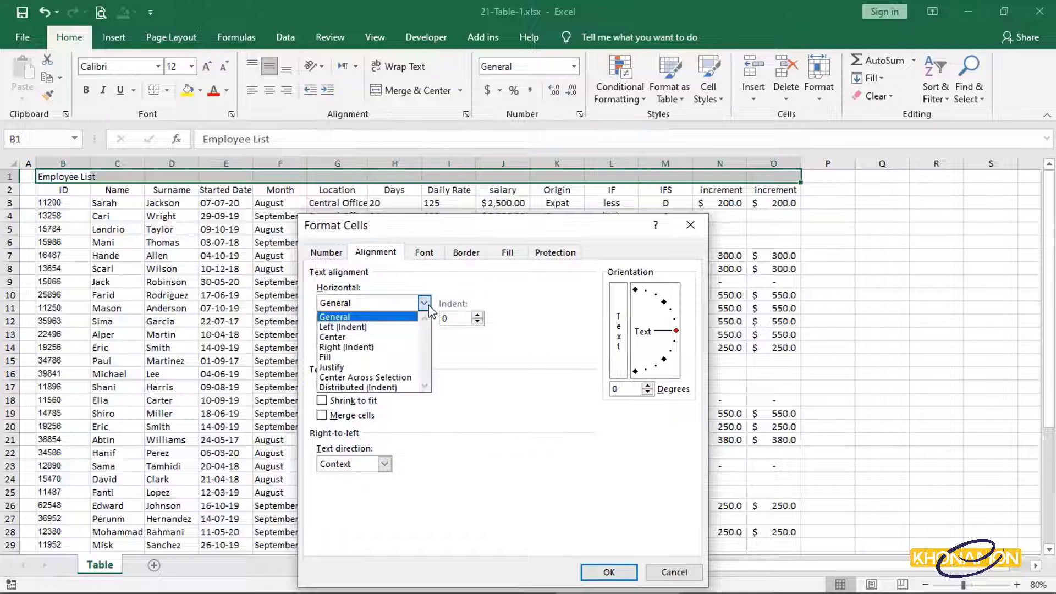
pyautogui.click(365, 377)
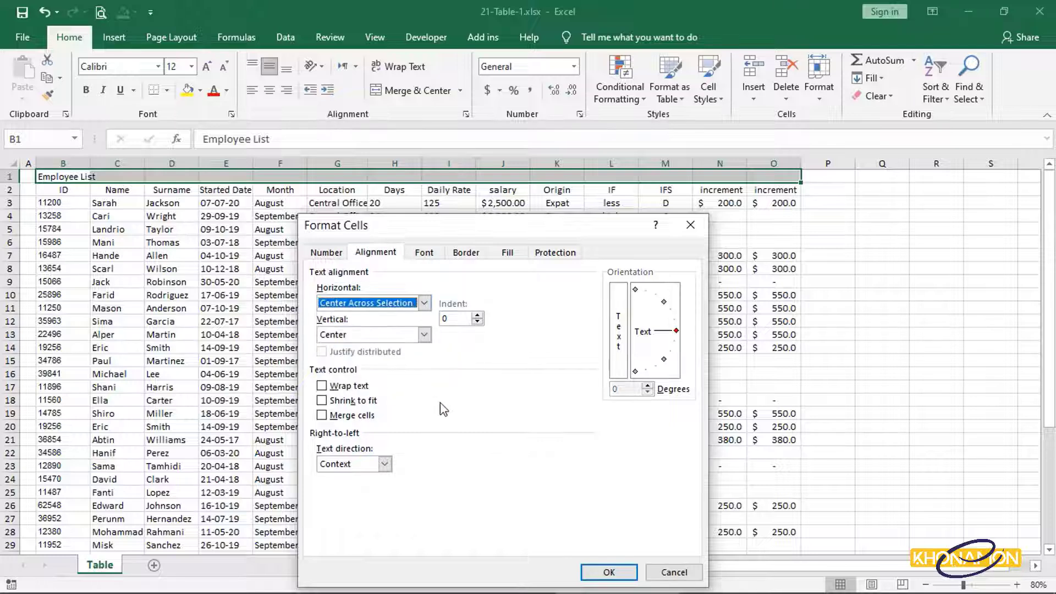
pyautogui.click(609, 572)
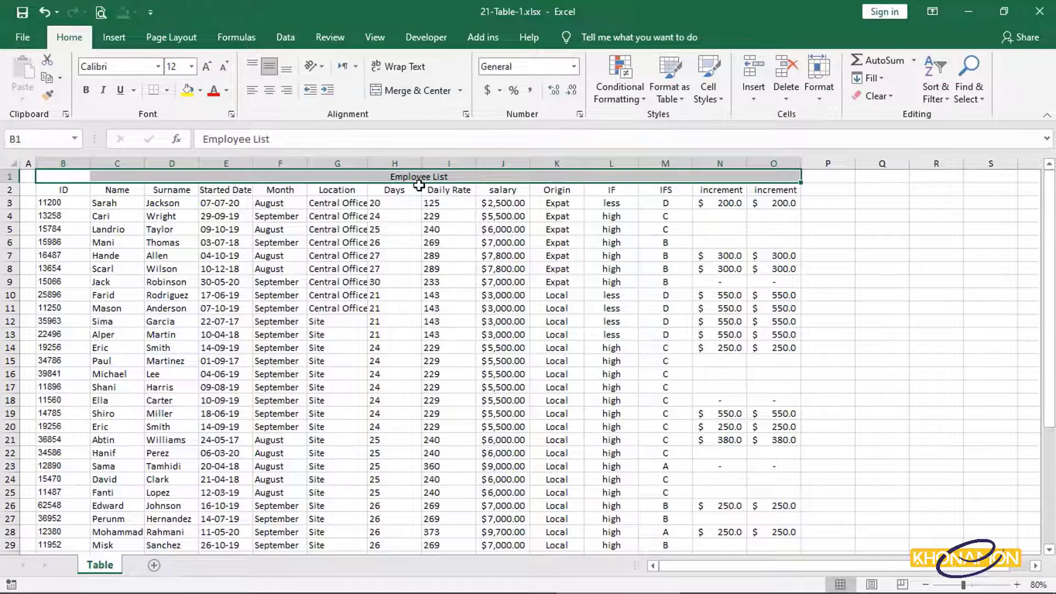
# - Convert the employee data into a table with headers, using the range $B$2:$O$42
pyautogui.click(430, 218)
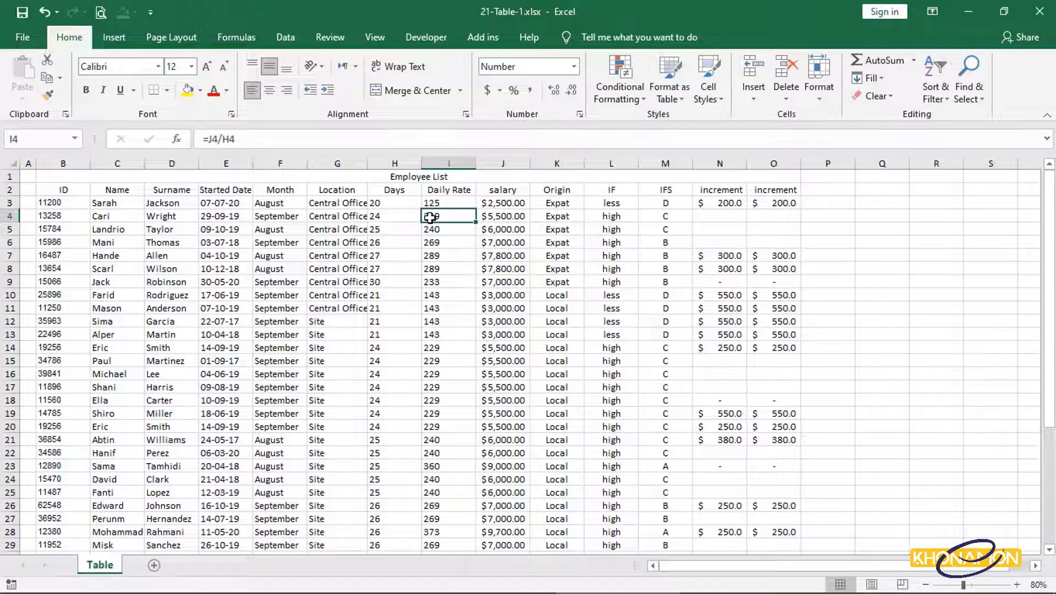
pyautogui.hotkey('ctrl', 't')
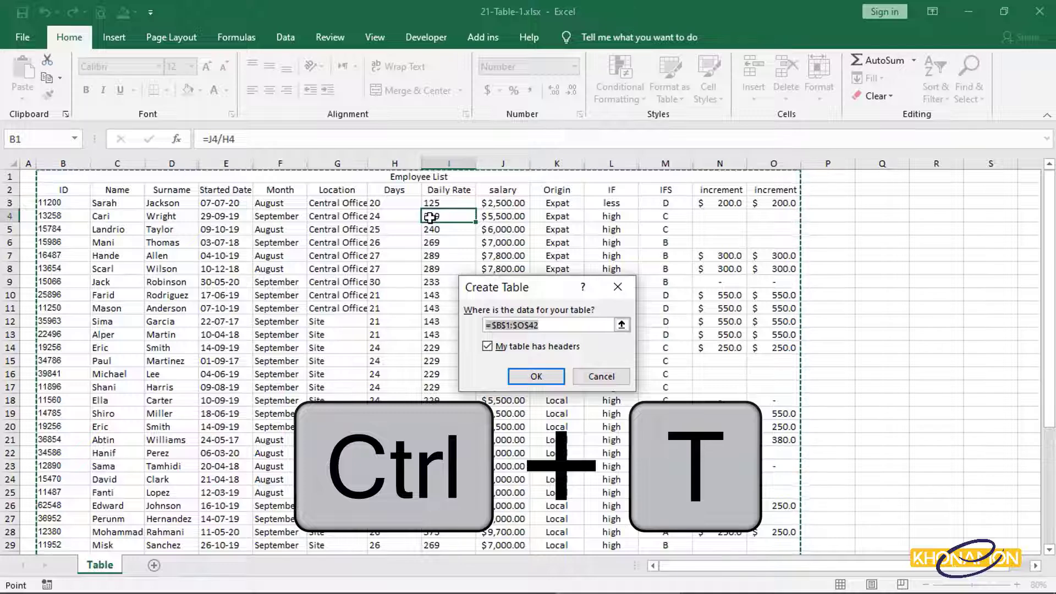
pyautogui.moveTo(538, 293); pyautogui.dragTo(468, 269)
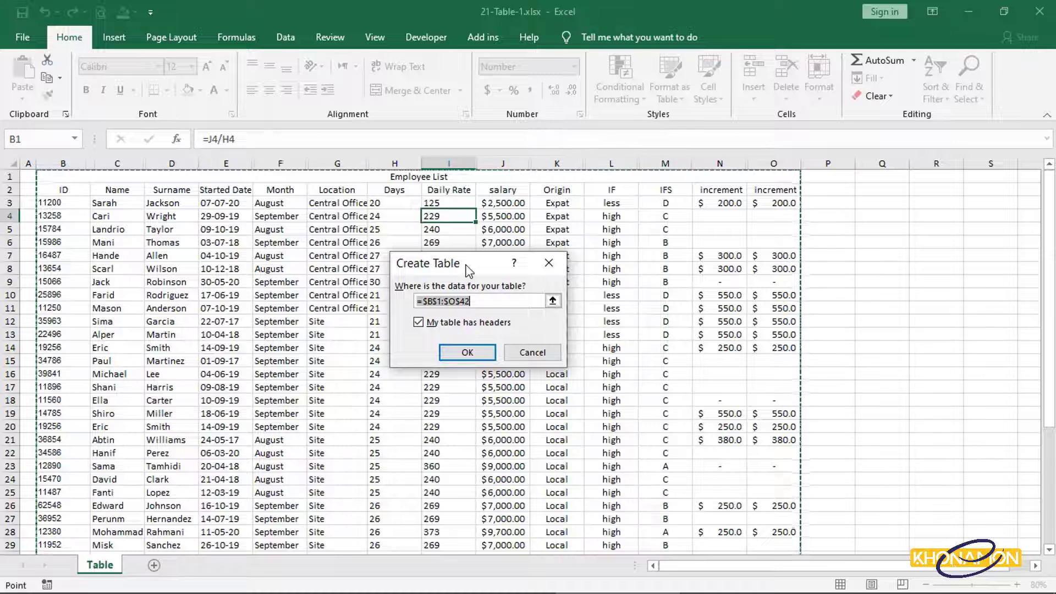
pyautogui.click(441, 301)
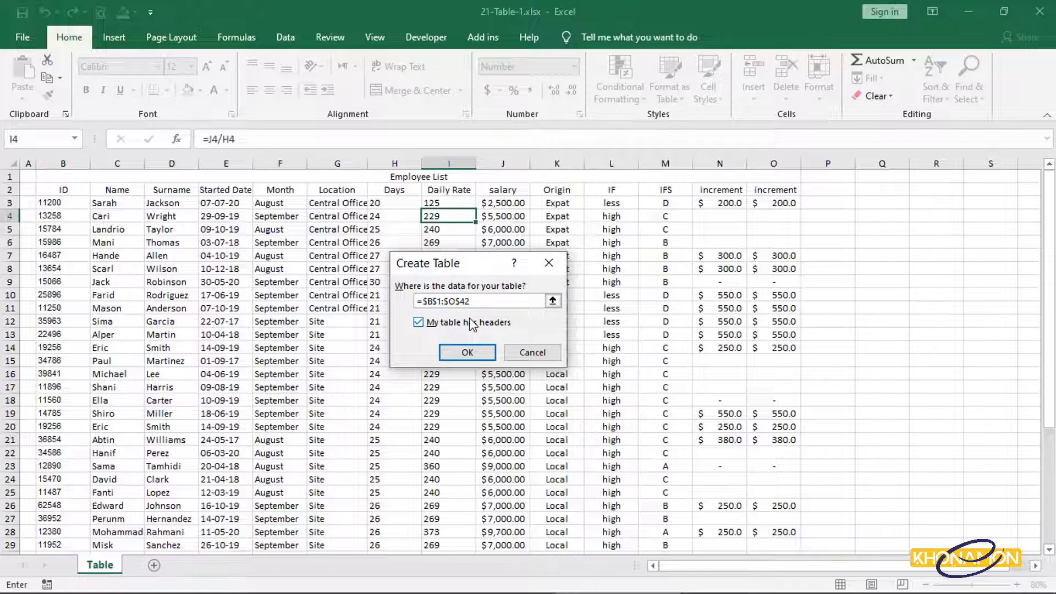
pyautogui.press('BackSpace')
pyautogui.write('2')
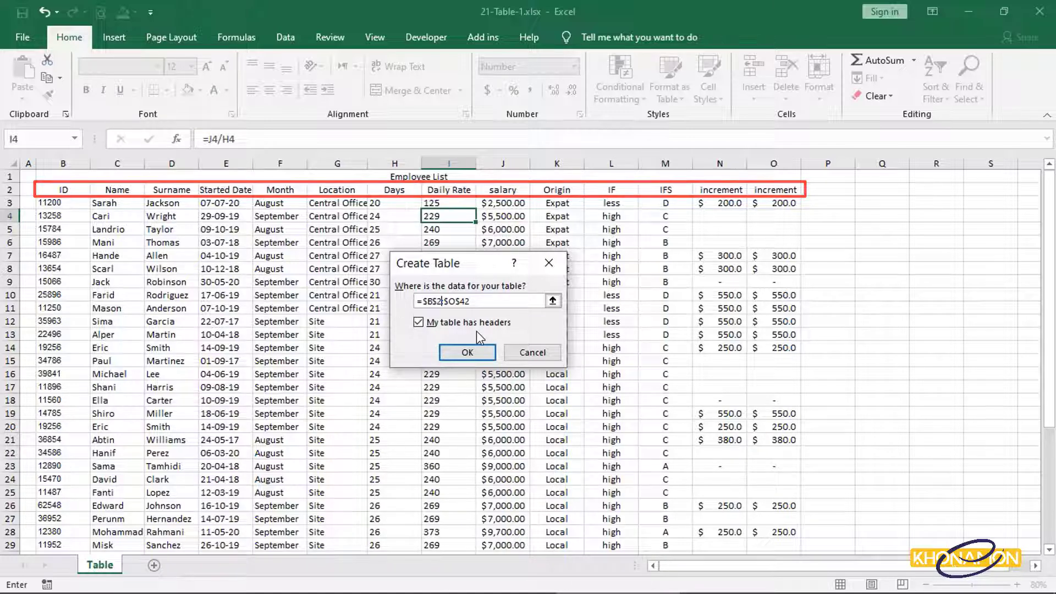
pyautogui.click(466, 352)
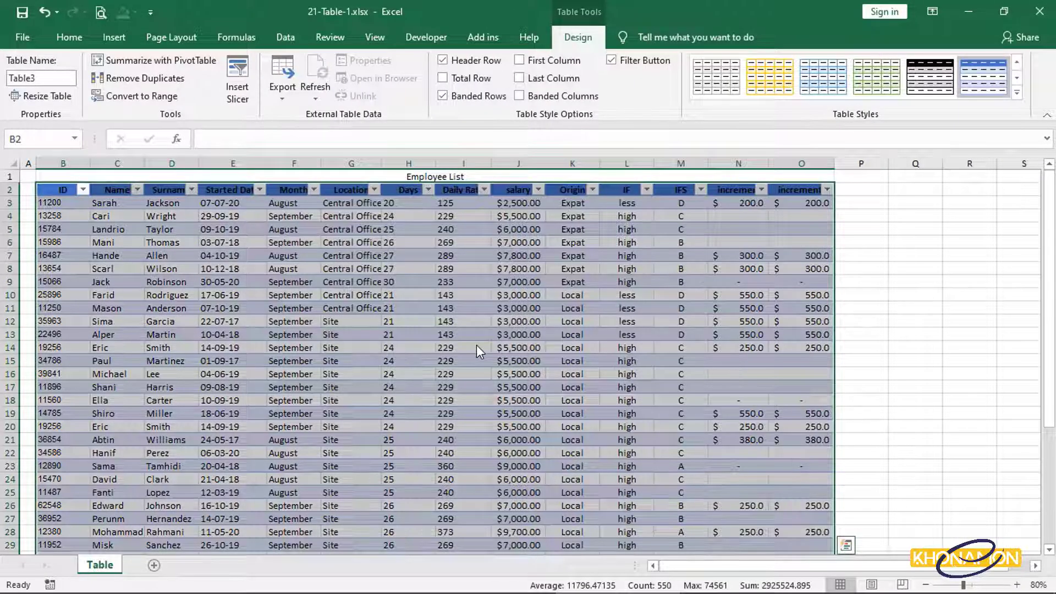
pyautogui.click(476, 344)
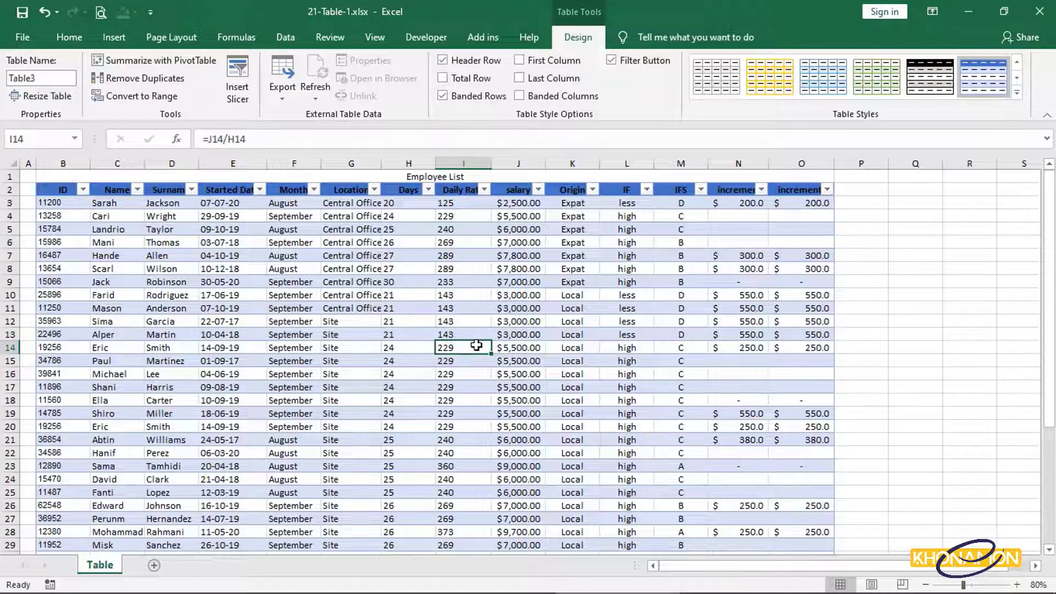
# - Examine the table's header row and scroll through its records down to the last row
pyautogui.scroll(-7, 476, 345)
pyautogui.scroll(7, 476, 345)
pyautogui.moveTo(61, 192); pyautogui.dragTo(820, 190)
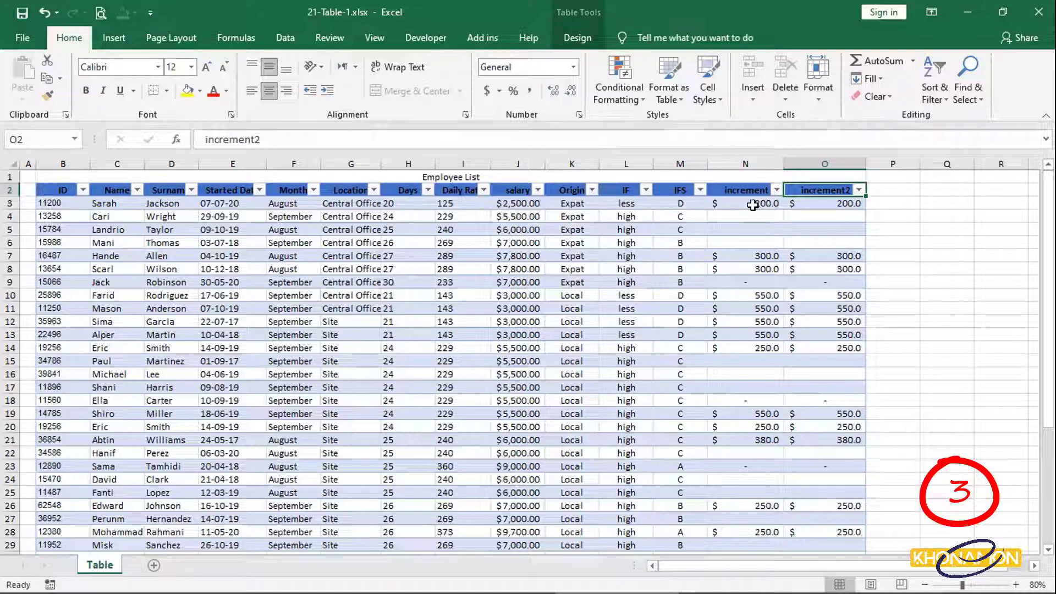
pyautogui.click(752, 205)
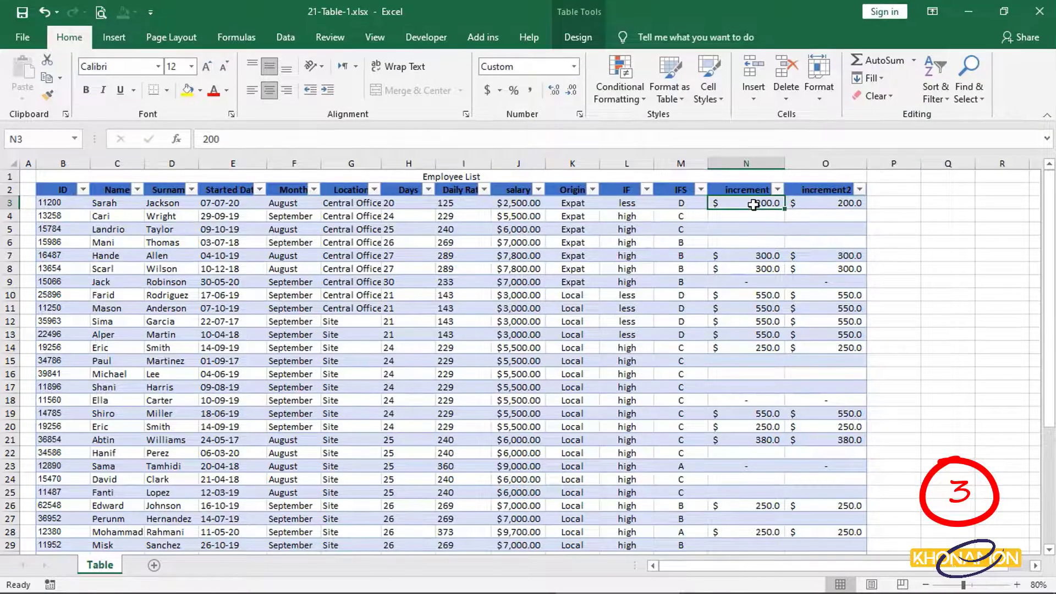
pyautogui.scroll(-4, 750, 207)
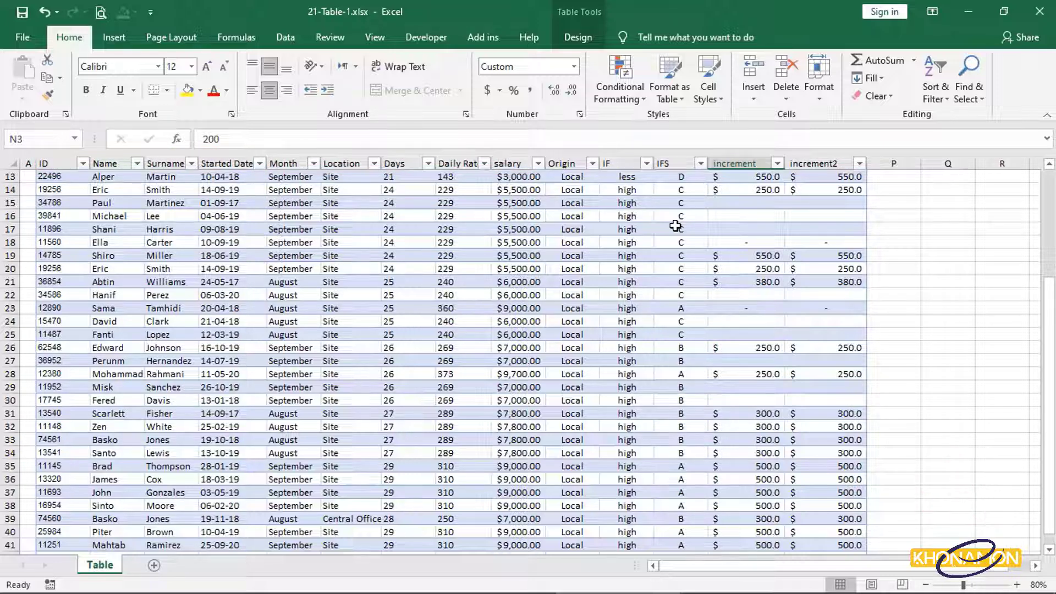
pyautogui.scroll(-6, 675, 226)
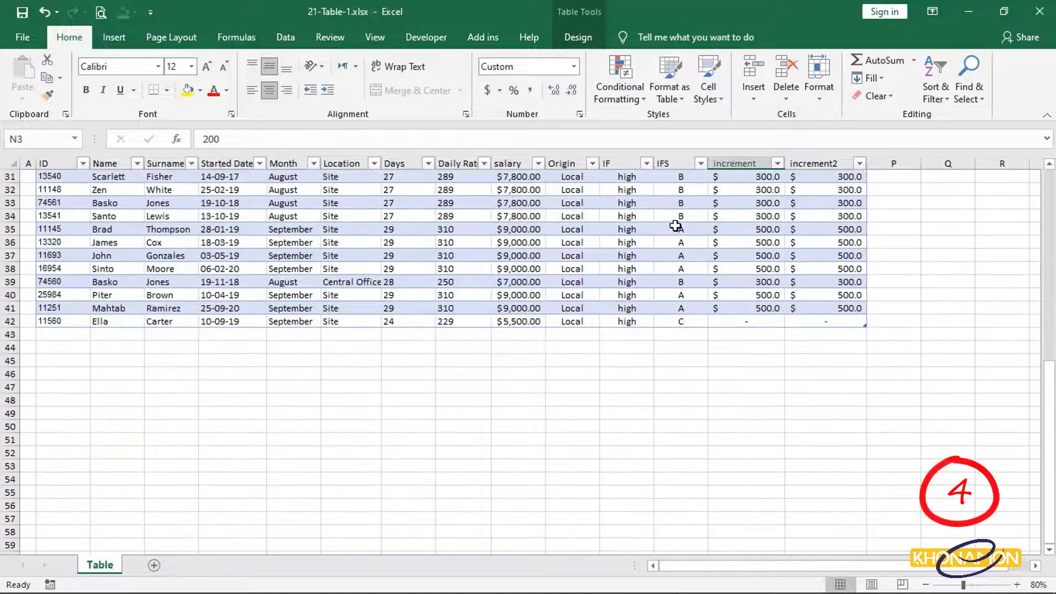
# - Add a new record directly below the table by entering an employee's first name in cell C43
pyautogui.click(84, 333)
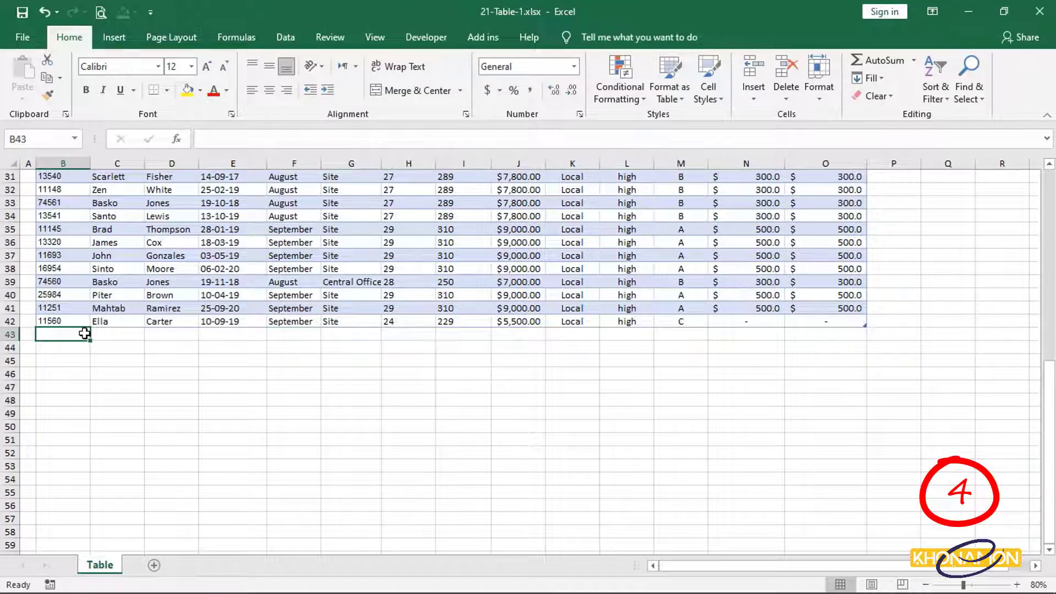
pyautogui.click(111, 337)
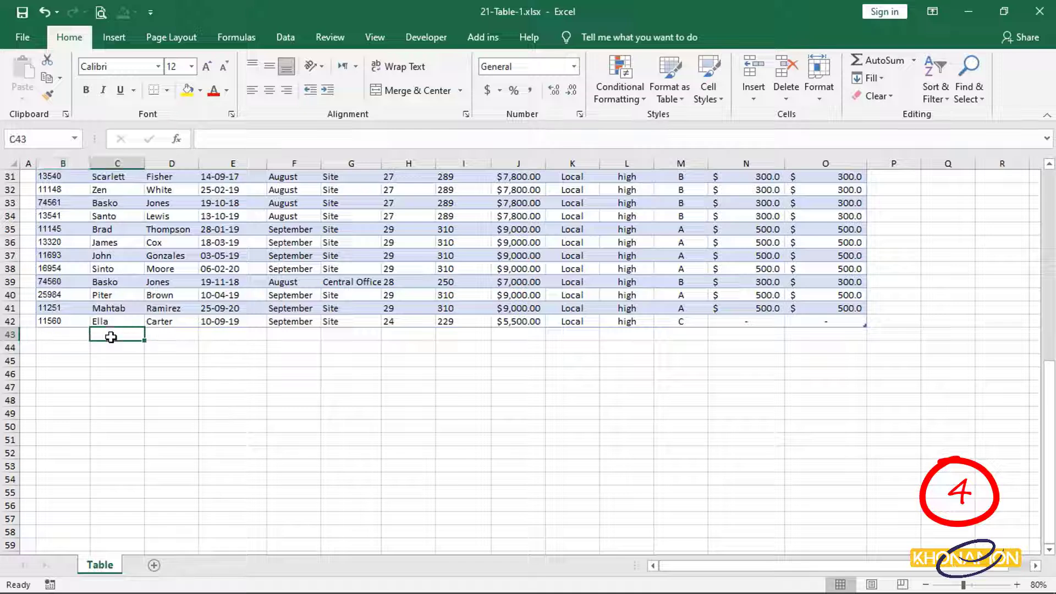
pyautogui.write('Samantha')
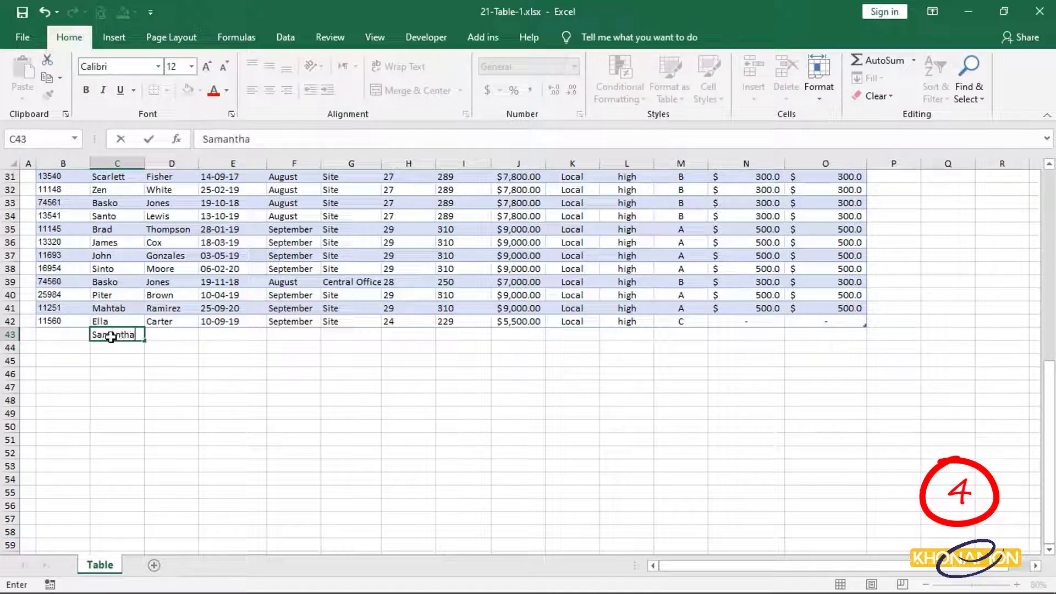
pyautogui.press('Return')
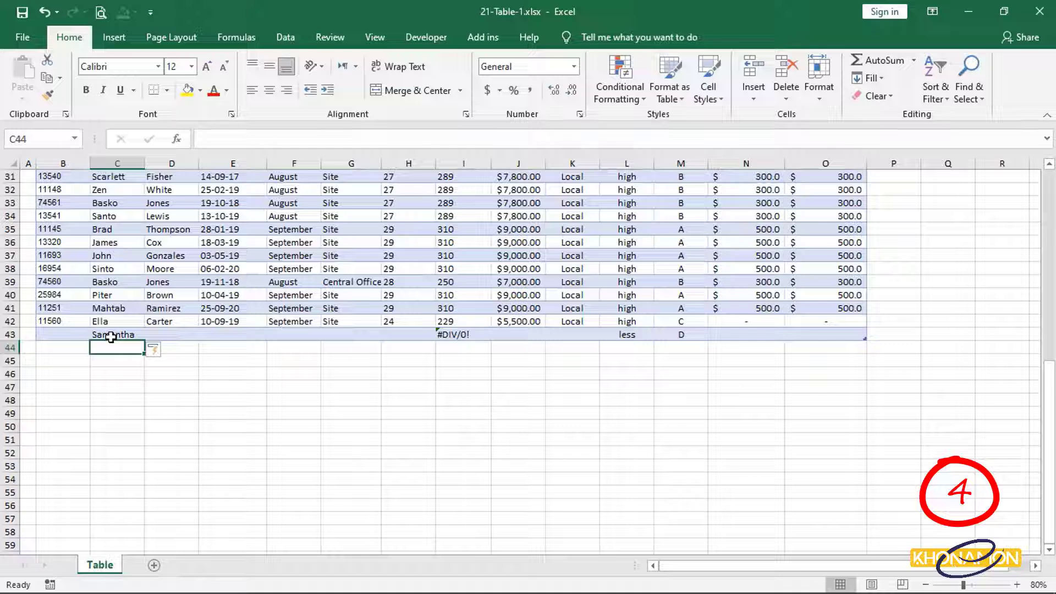
# - Enter 20 days and a salary of 5000 for the new employee in row 43
pyautogui.click(500, 305)
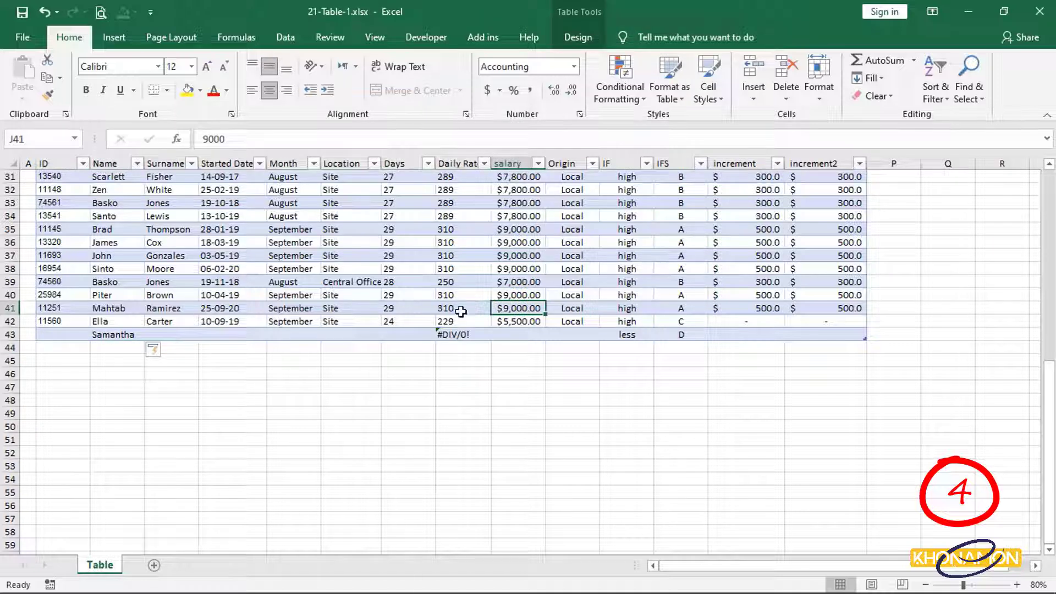
pyautogui.click(421, 333)
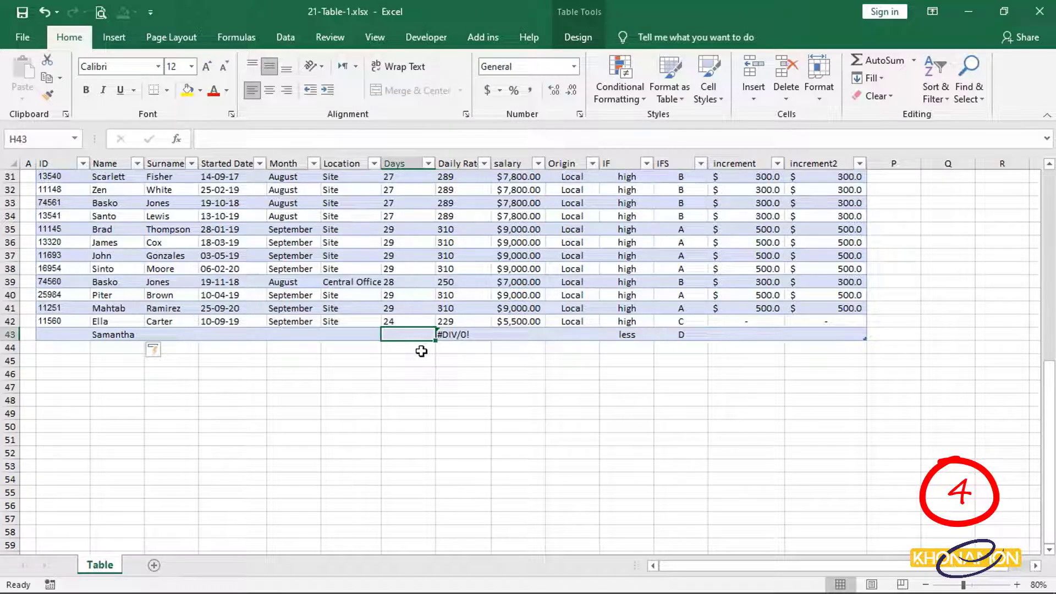
pyautogui.write('20')
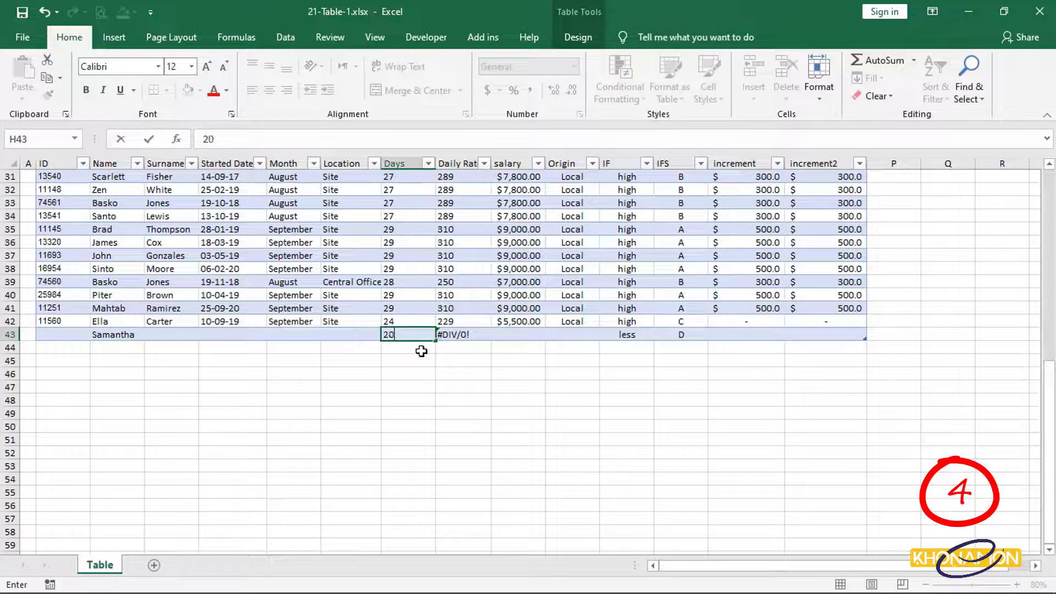
pyautogui.press('Tab')
pyautogui.press('Tab')
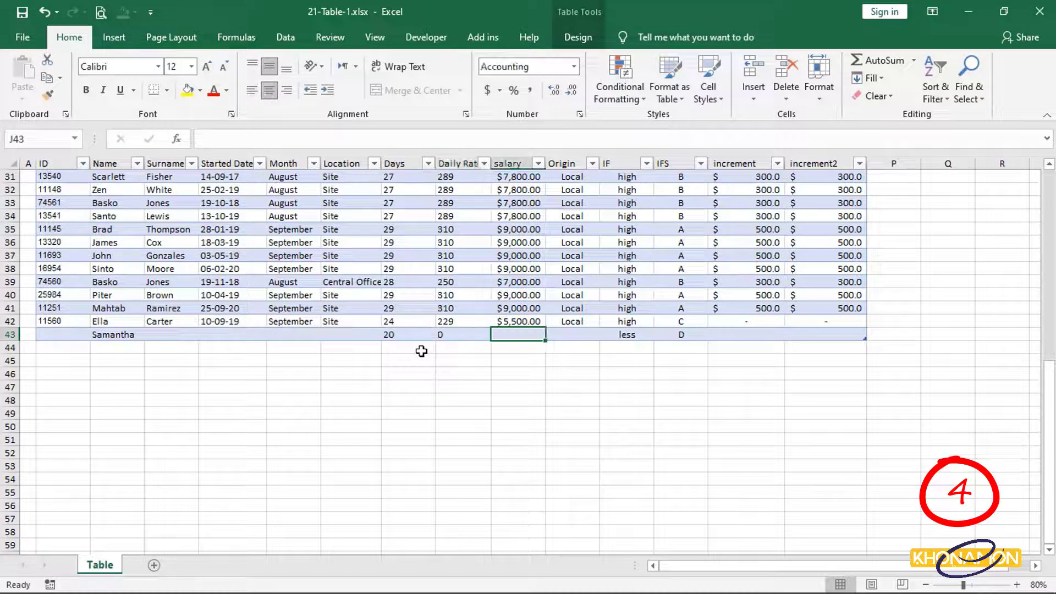
pyautogui.write('5000')
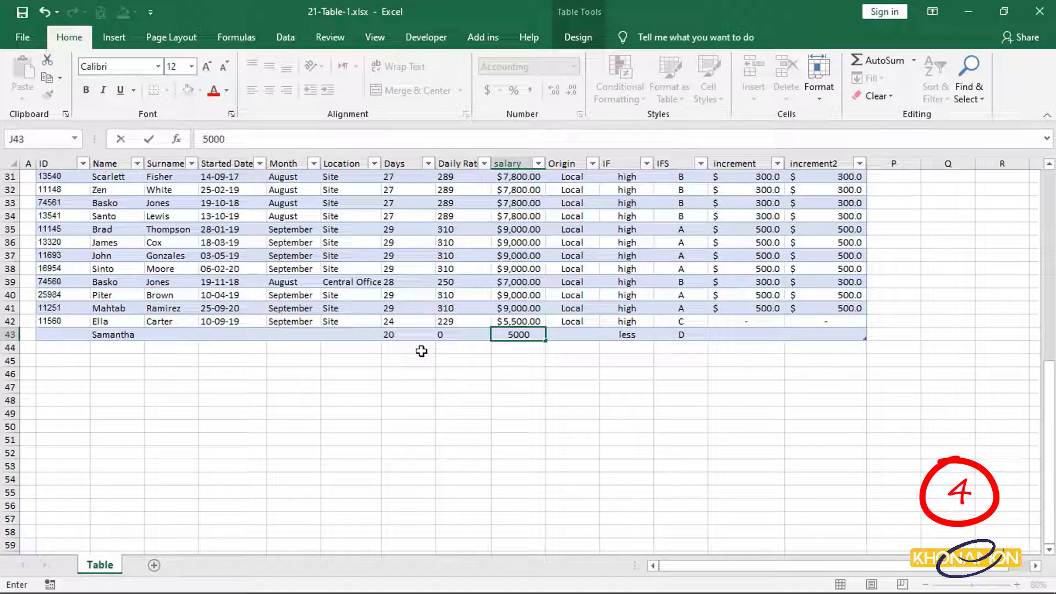
pyautogui.press('Return')
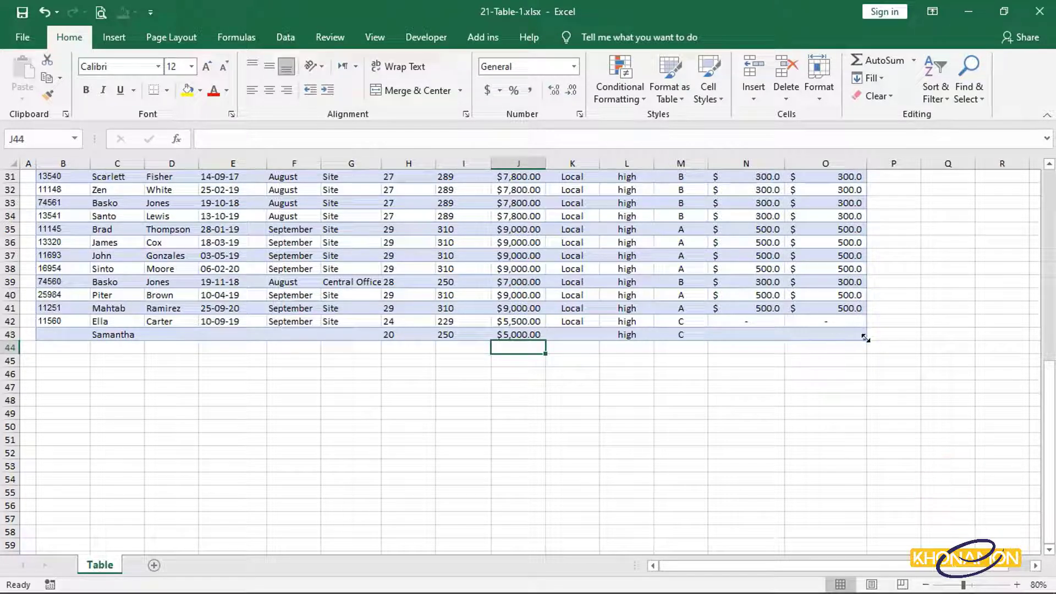
# - Extend the table with empty rows down to row 56 and undo the extension
pyautogui.moveTo(865, 339); pyautogui.dragTo(865, 515)
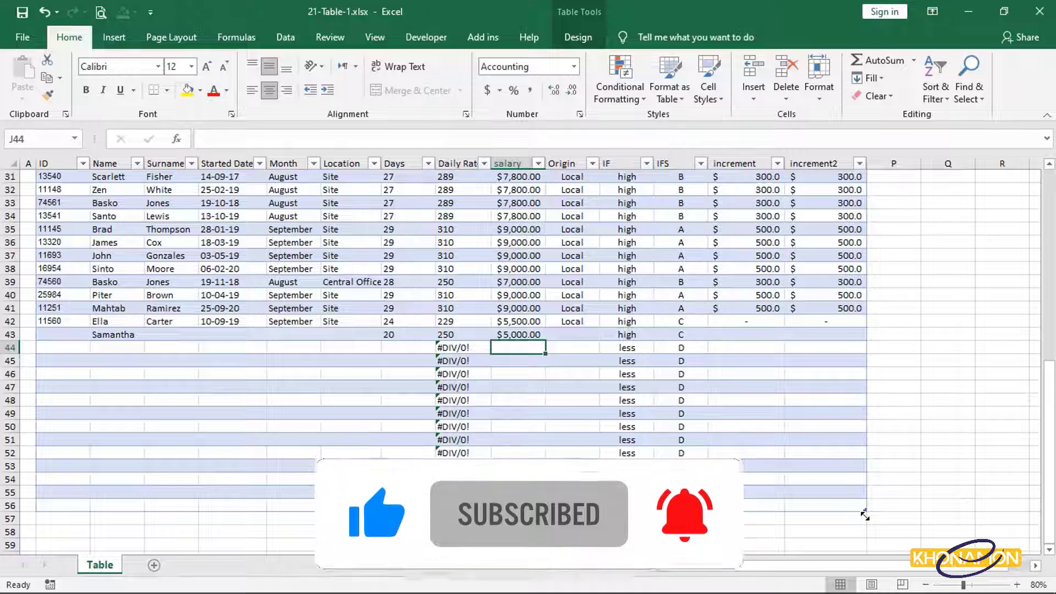
pyautogui.hotkey('ctrl', 'z')
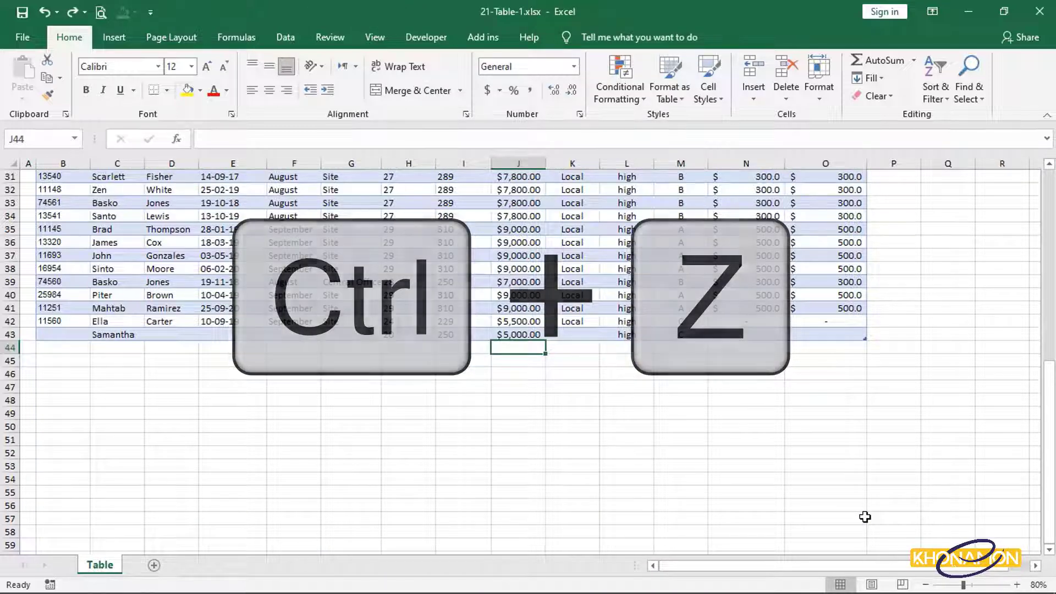
# - Enter the formula =[salary]/[days] in cell P3, directly beside the table's first record
pyautogui.scroll(5, 865, 517)
pyautogui.scroll(5, 865, 517)
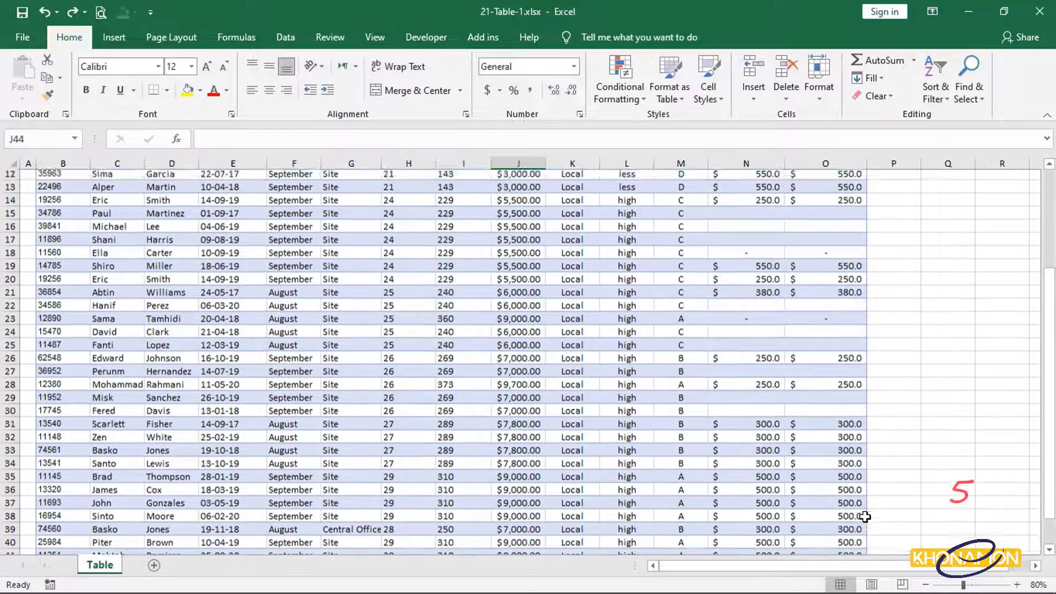
pyautogui.click(848, 226)
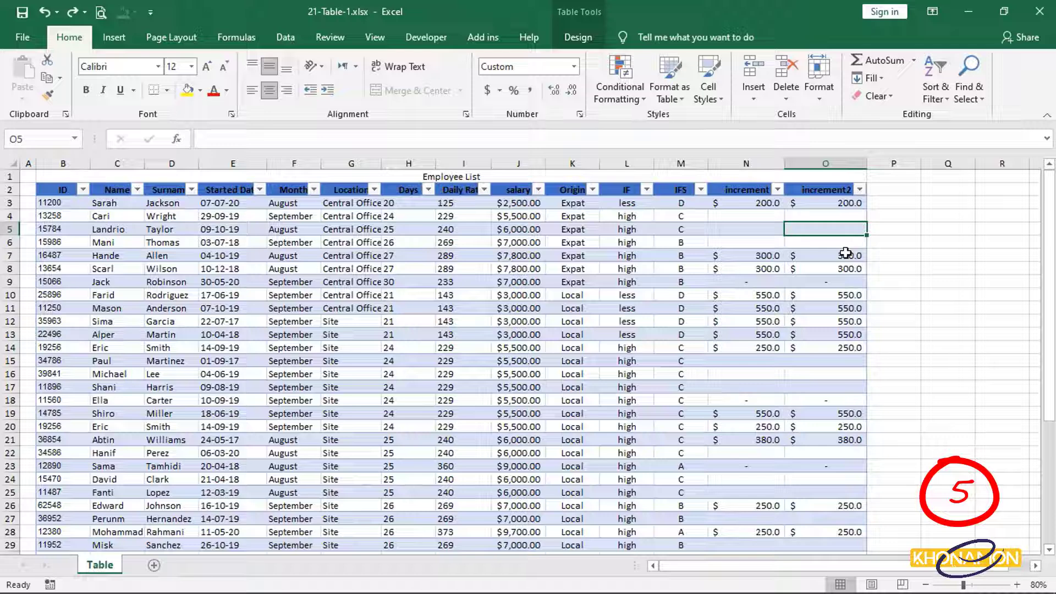
pyautogui.press('Up')
pyautogui.press('Up')
pyautogui.press('Right')
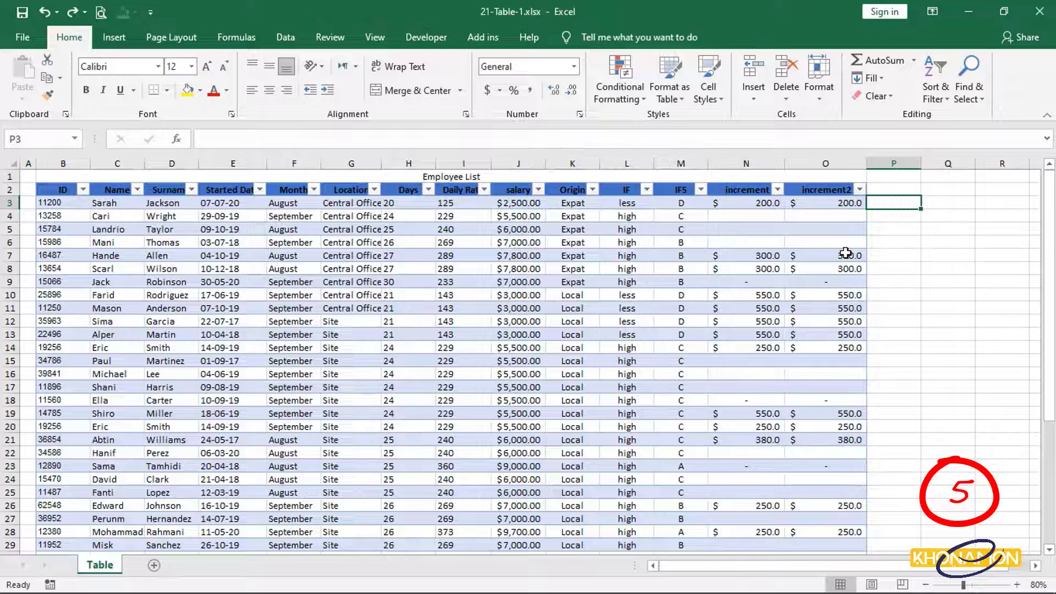
pyautogui.write('=')
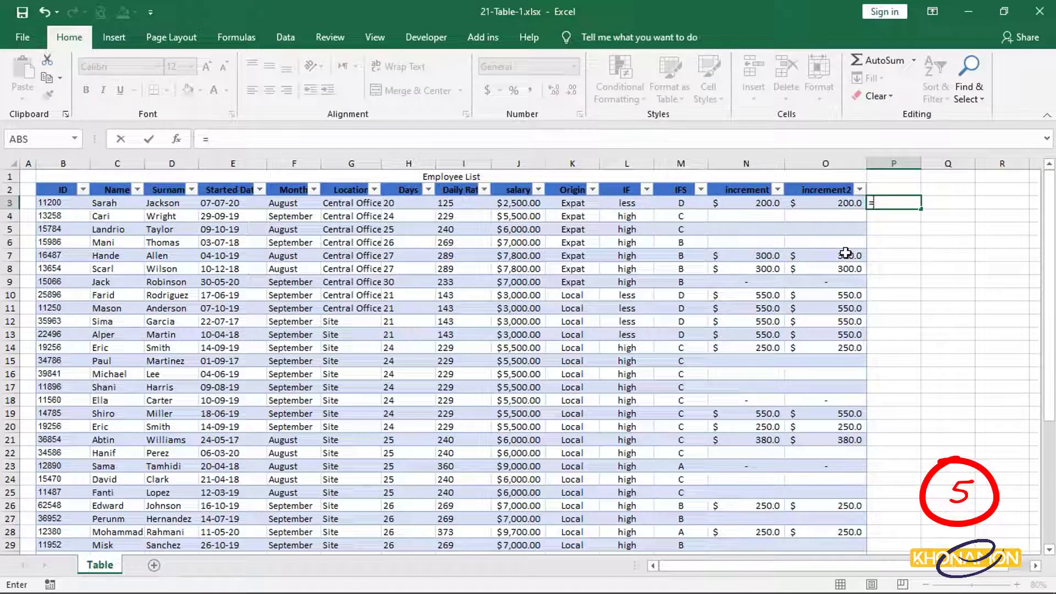
pyautogui.write('[')
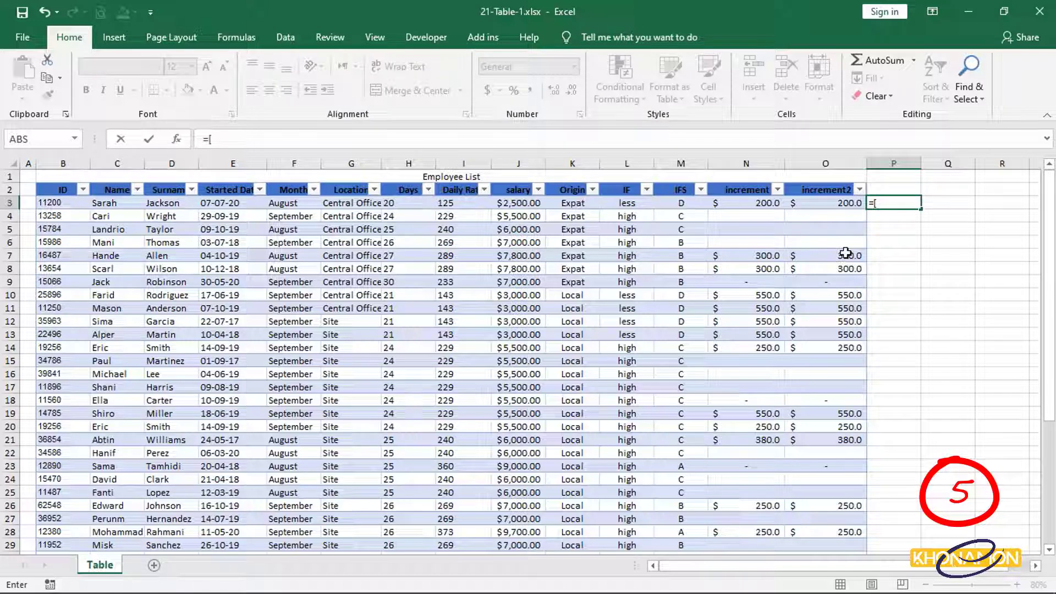
pyautogui.write('salary]')
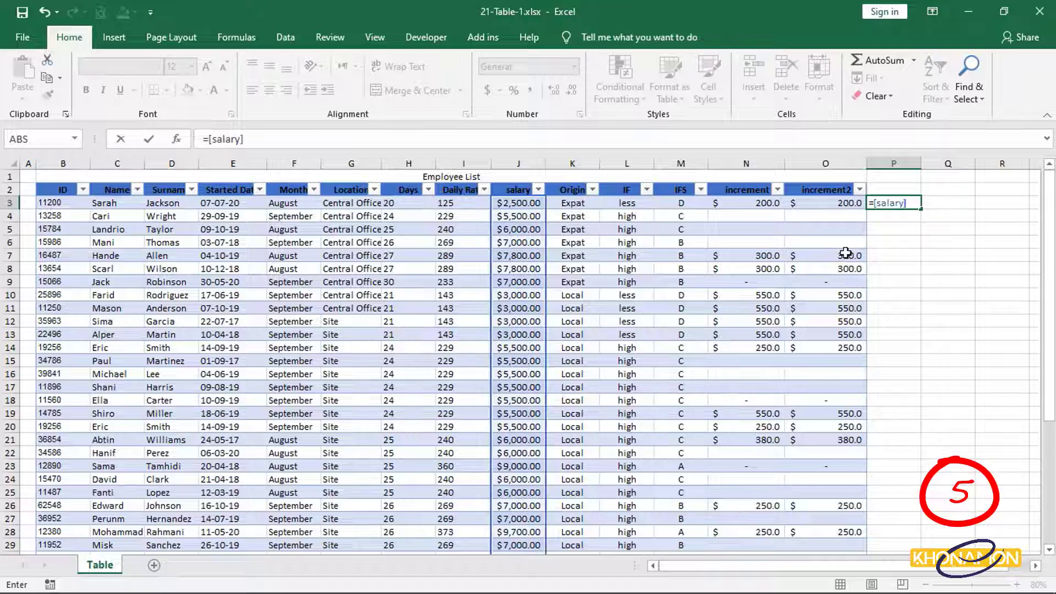
pyautogui.write('/[day')
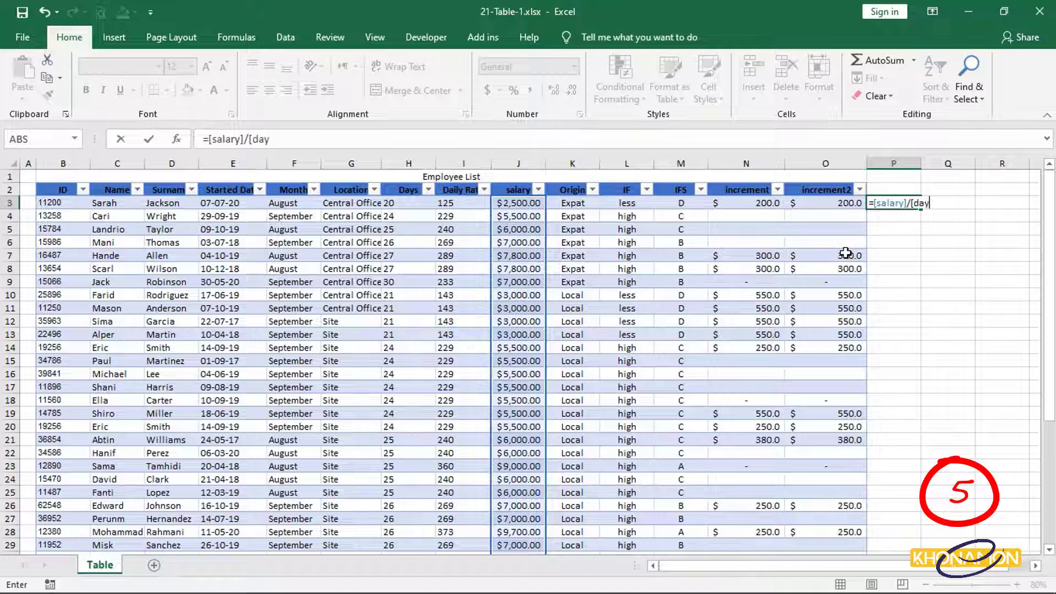
pyautogui.write('s]')
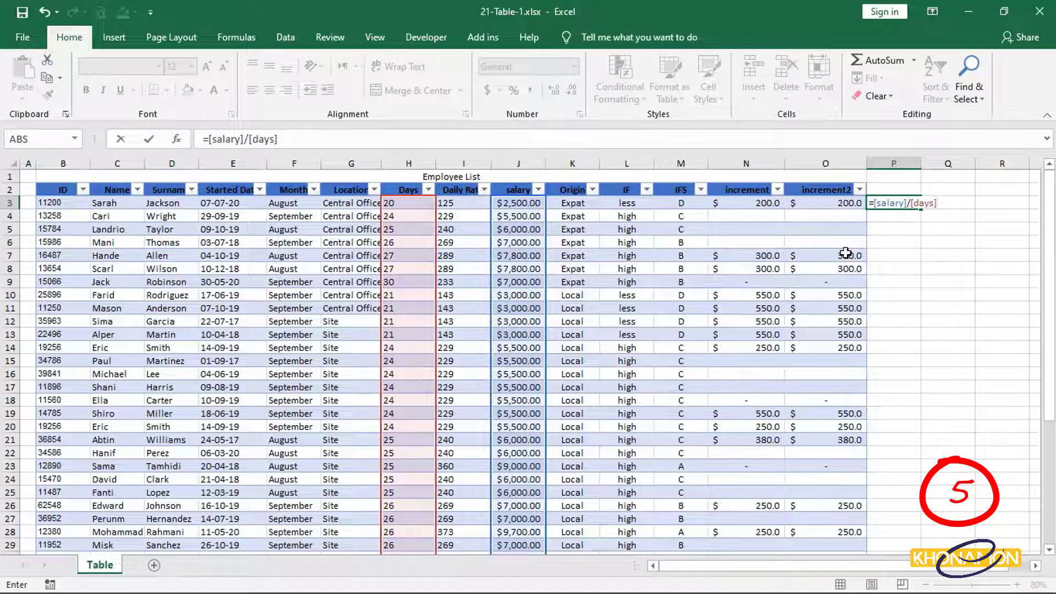
pyautogui.press('Return')
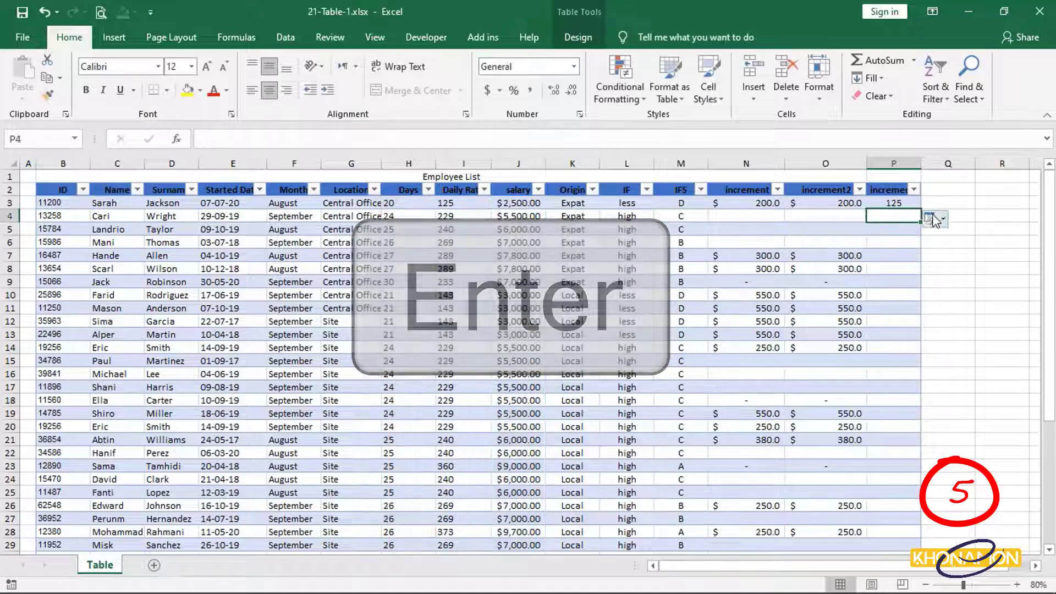
# - Fill the P3 formula down to the table's last row and format the column's values with no decimal places
pyautogui.moveTo(922, 212); pyautogui.dragTo(892, 533)
pyautogui.scroll(5, 891, 456)
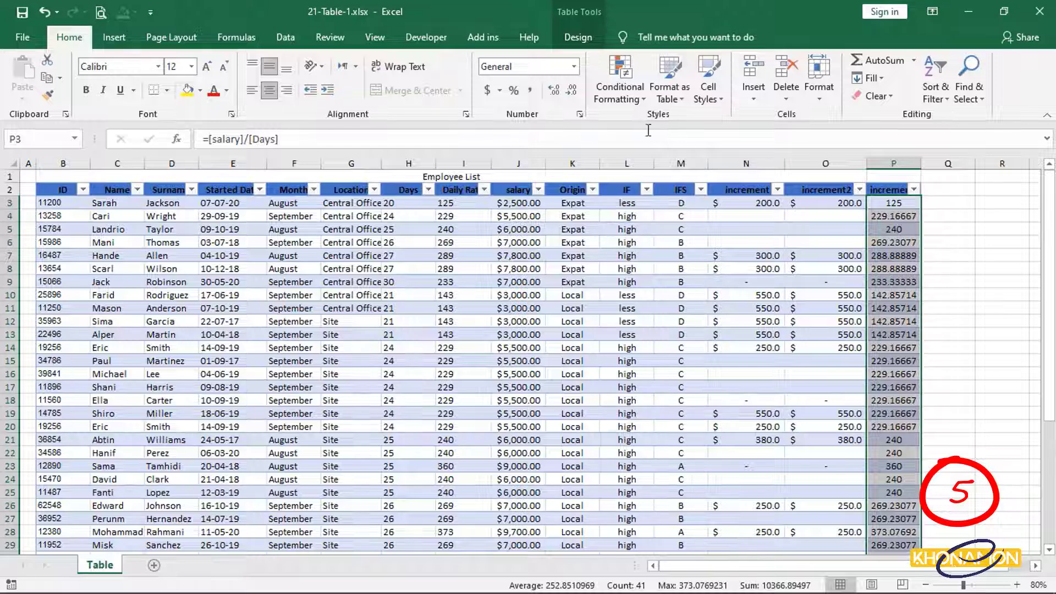
pyautogui.click(571, 97)
pyautogui.click(571, 97)
pyautogui.click(571, 98)
pyautogui.click(570, 97)
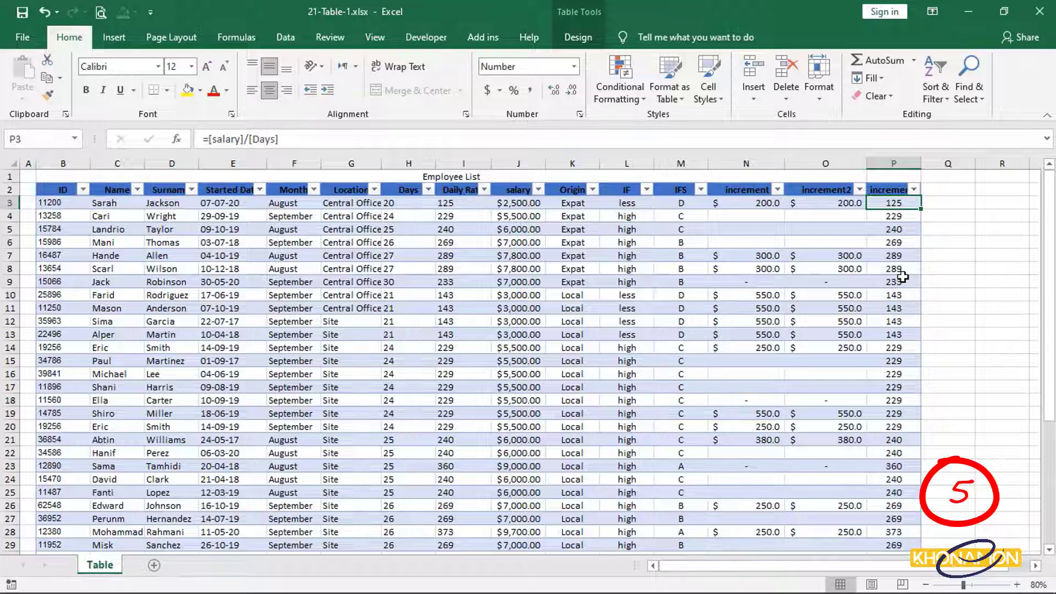
pyautogui.write('=[s')
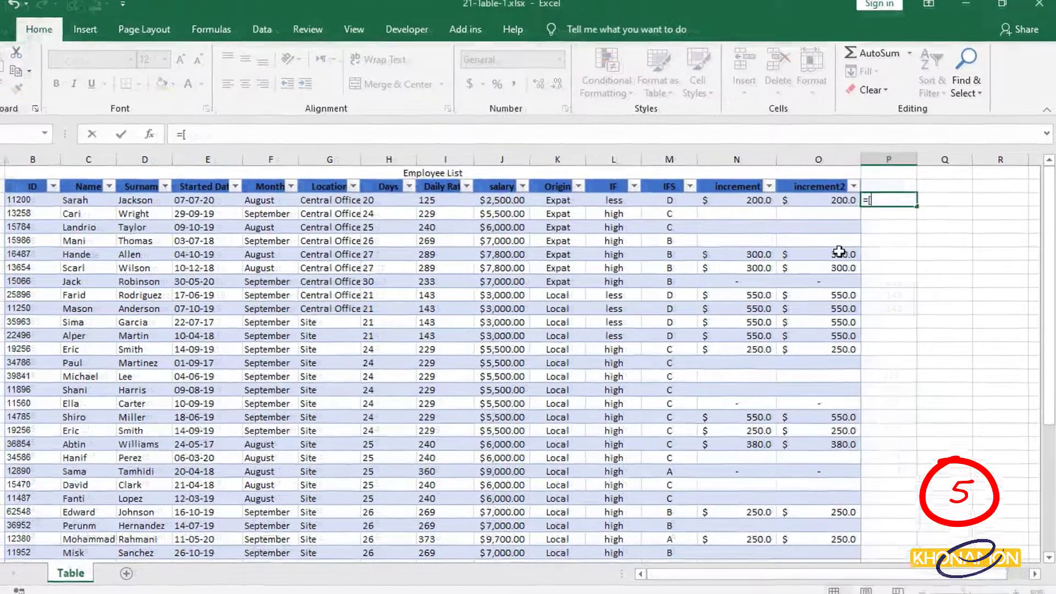
pyautogui.write('alary]')
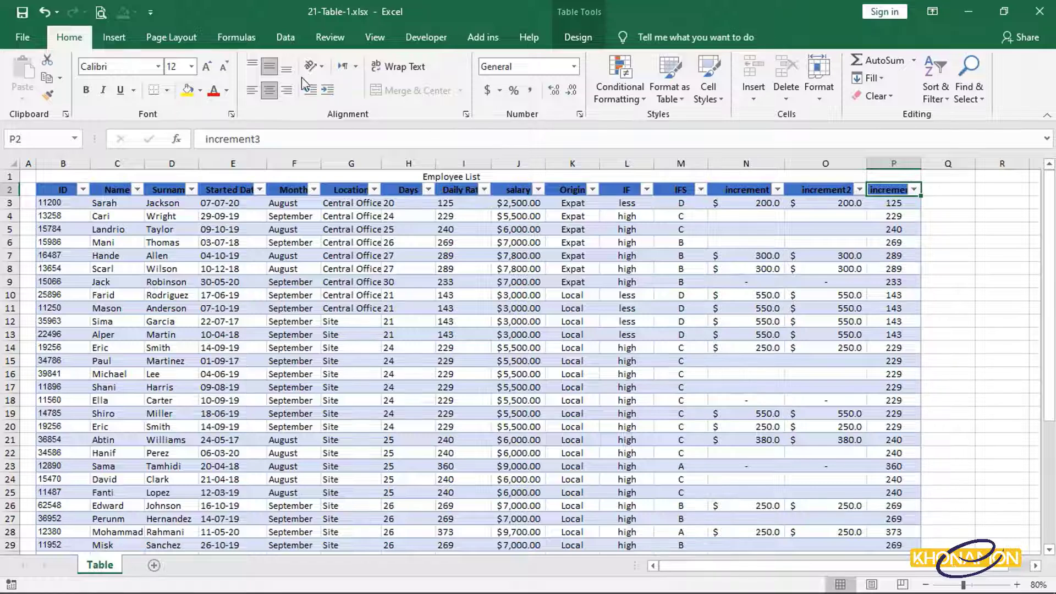
# - Add the Forms command from the All Commands list to the Quick Access Toolbar
pyautogui.click(151, 12)
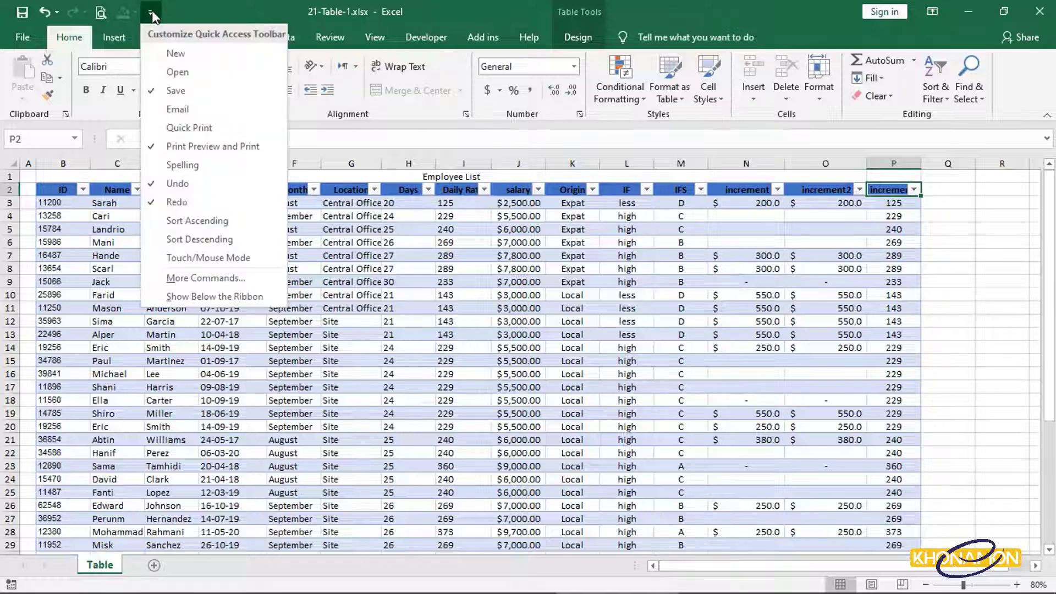
pyautogui.click(252, 280)
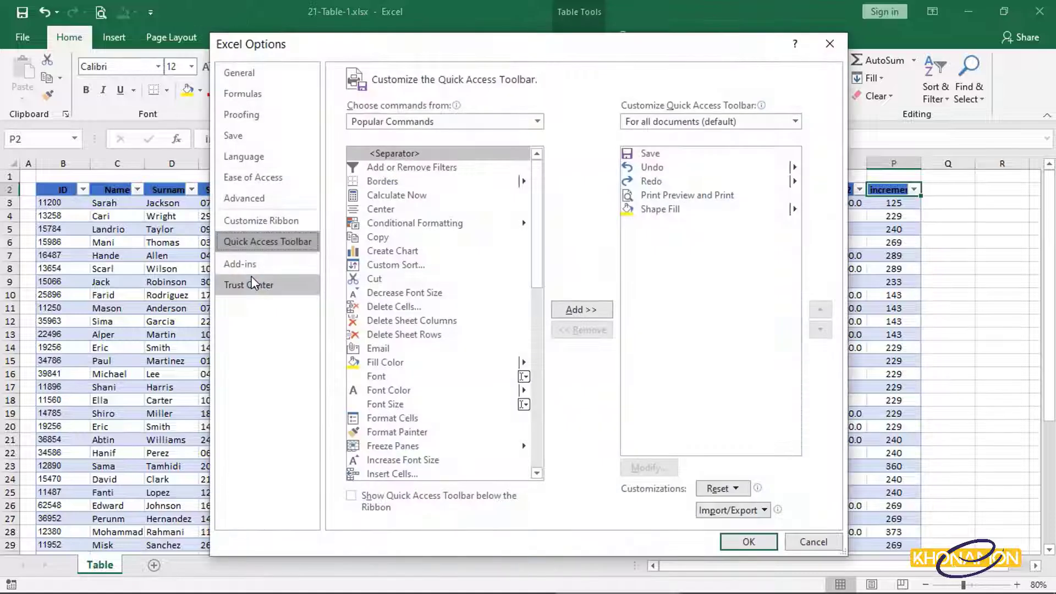
pyautogui.click(459, 122)
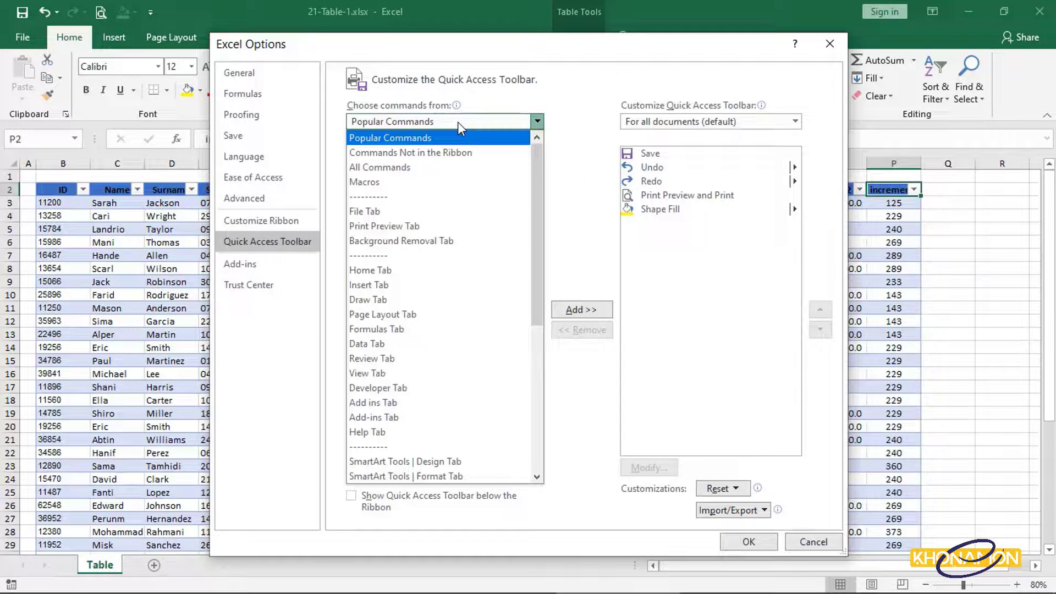
pyautogui.click(385, 167)
pyautogui.scroll(-20, 412, 365)
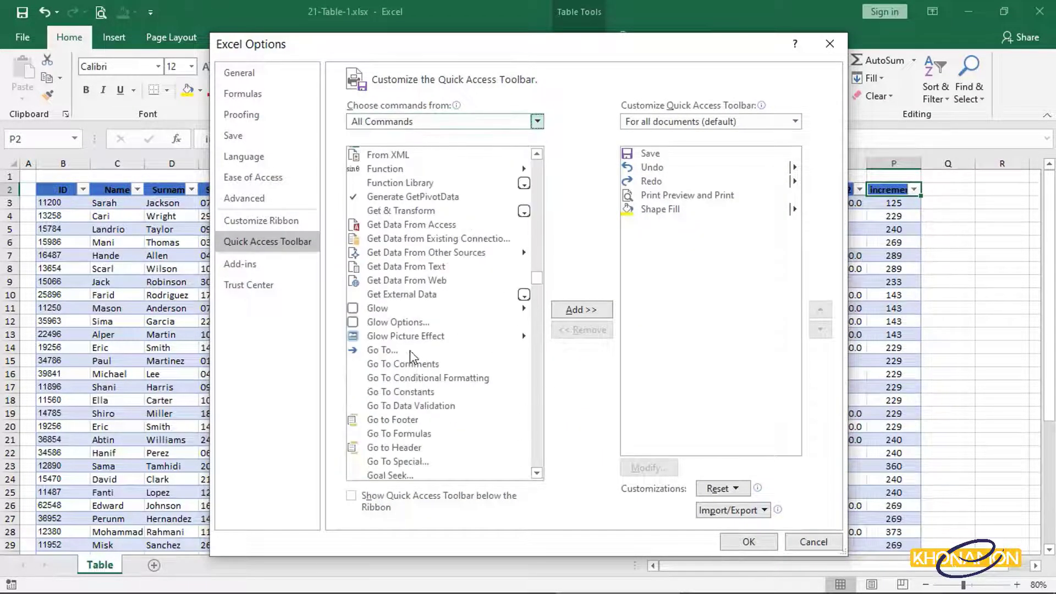
pyautogui.scroll(4, 413, 366)
pyautogui.scroll(-6, 410, 341)
pyautogui.scroll(9, 412, 330)
pyautogui.scroll(7, 409, 330)
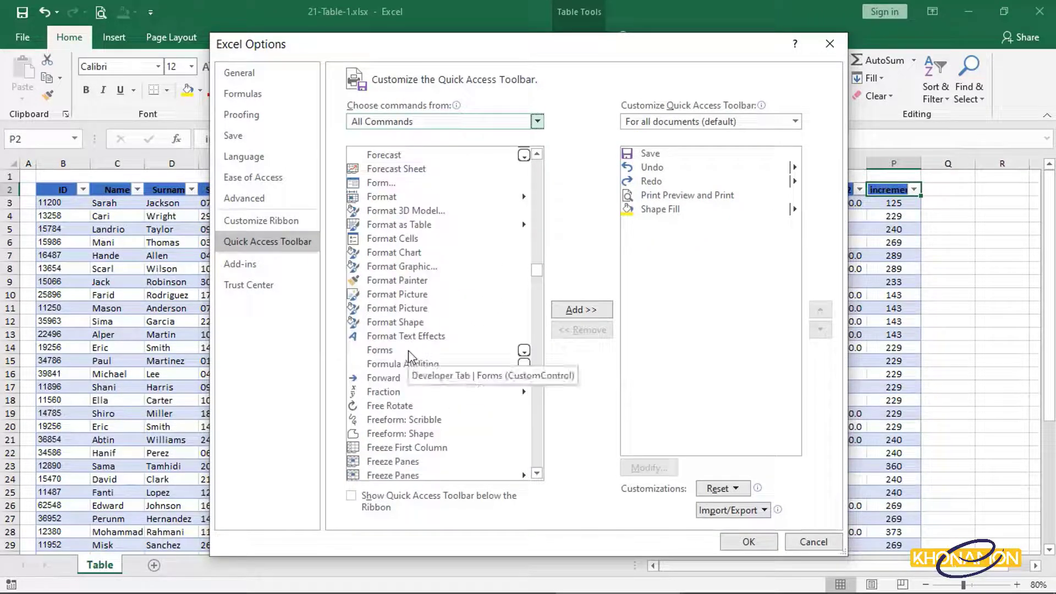
pyautogui.doubleClick(408, 351)
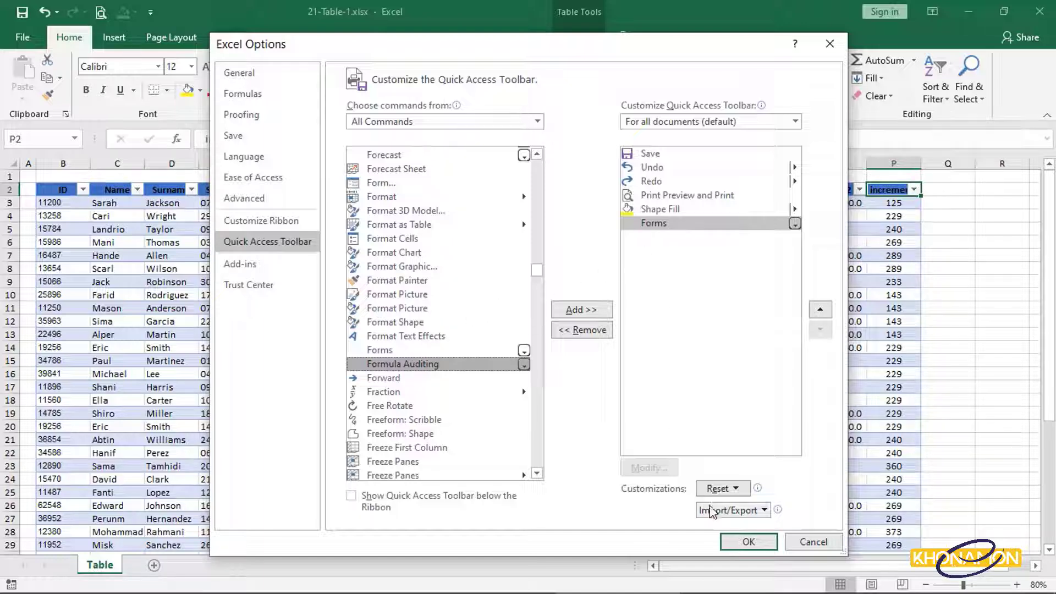
pyautogui.click(748, 542)
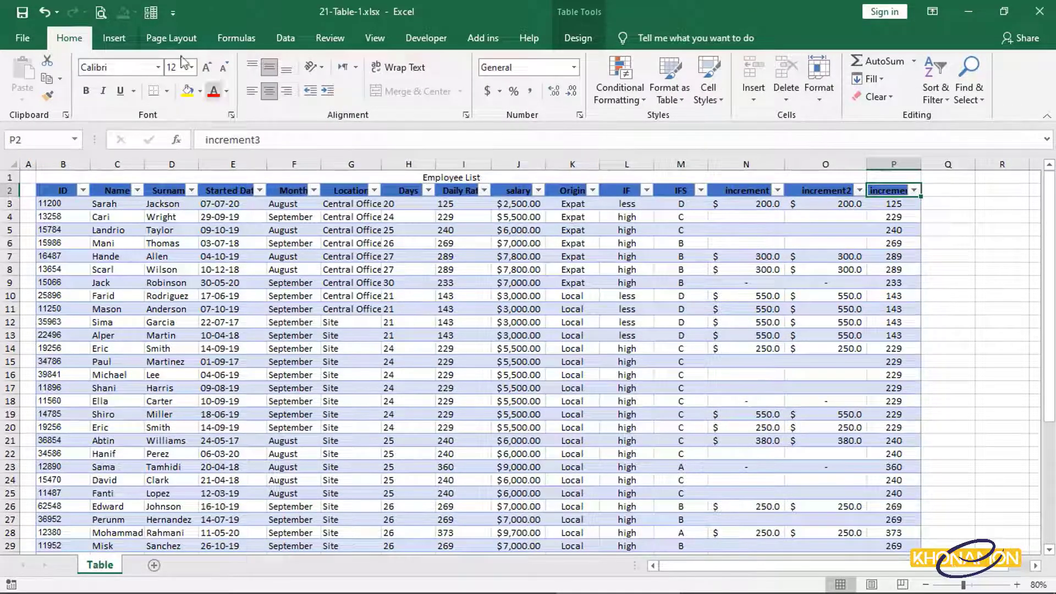
# - Add a new record through the table's data entry form, filling in the employee's ID and first name
pyautogui.click(148, 16)
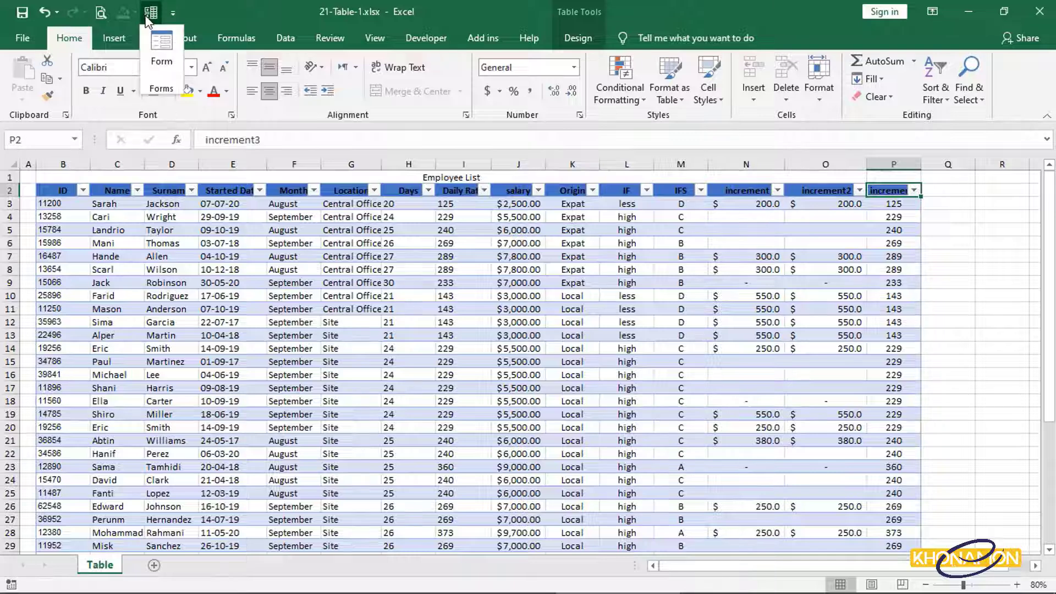
pyautogui.click(161, 48)
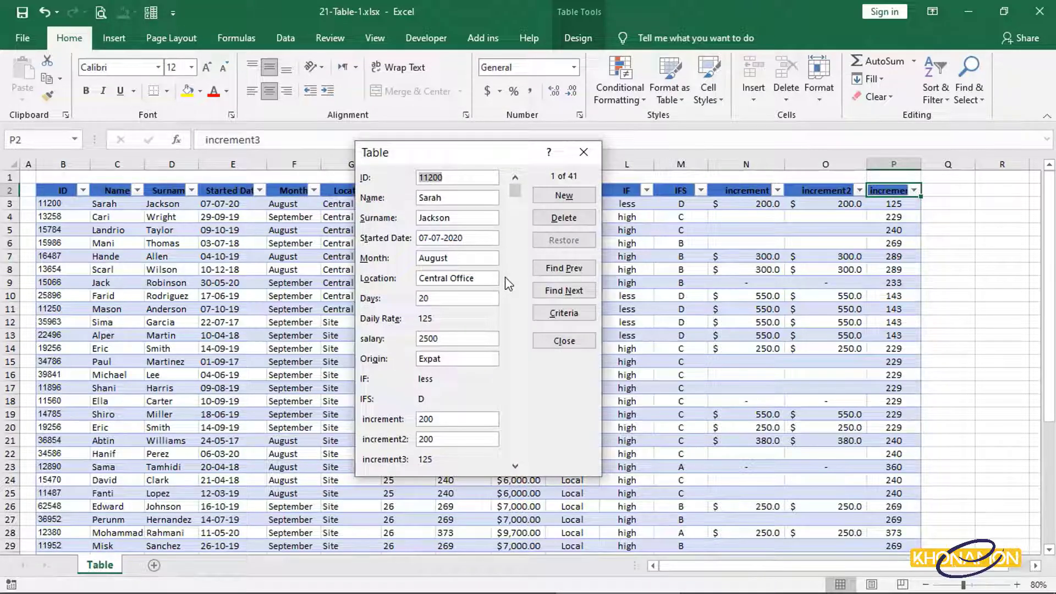
pyautogui.click(562, 196)
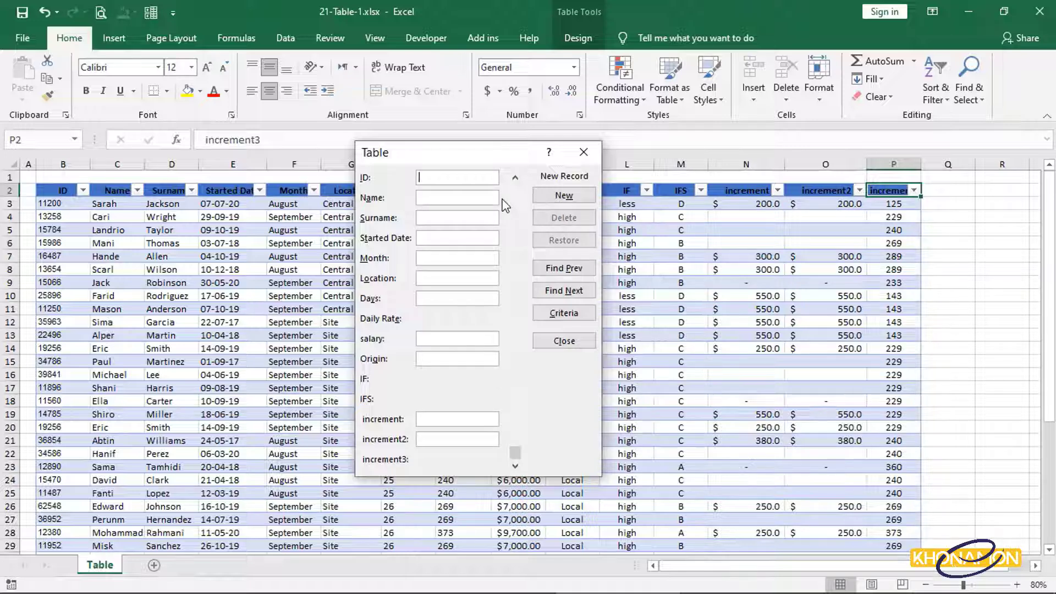
pyautogui.write('16789')
pyautogui.click(487, 197)
pyautogui.write('Rose')
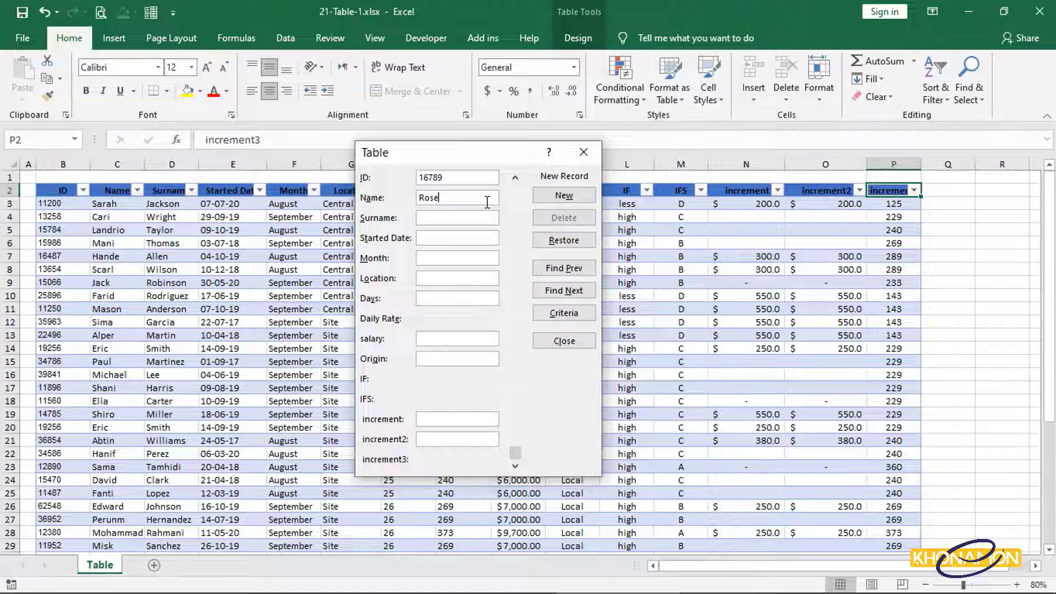
pyautogui.click(561, 342)
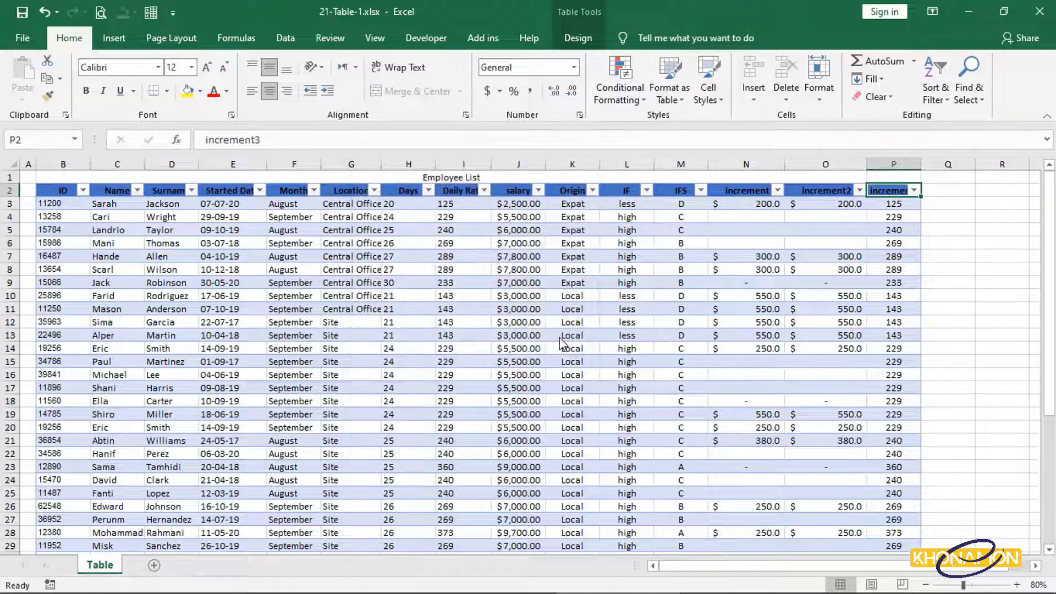
# - Enter 2 days and a salary of 3000 for the new employee in row 44
pyautogui.scroll(-9, 631, 401)
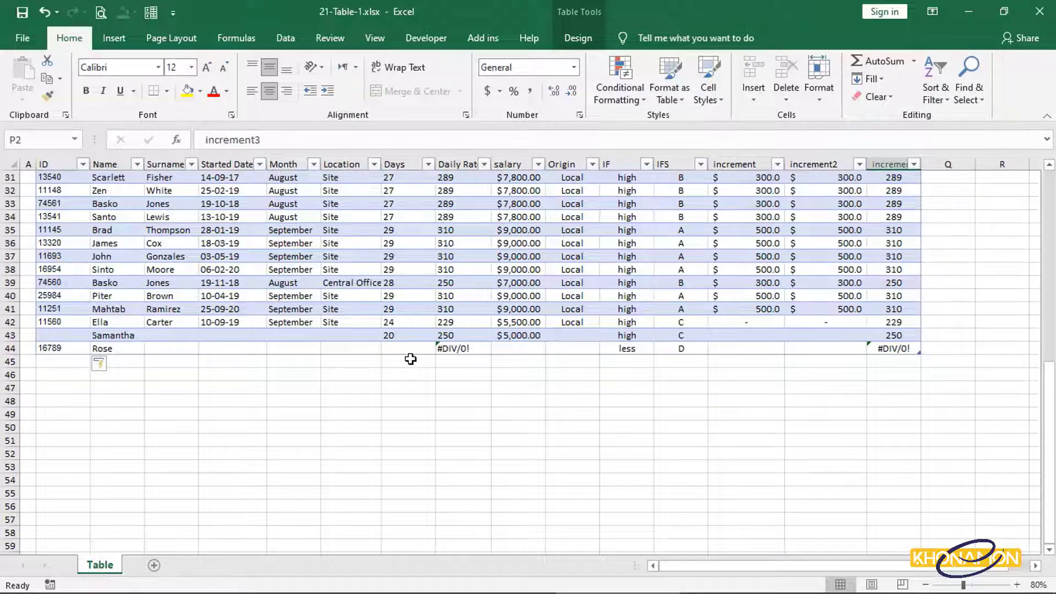
pyautogui.click(410, 347)
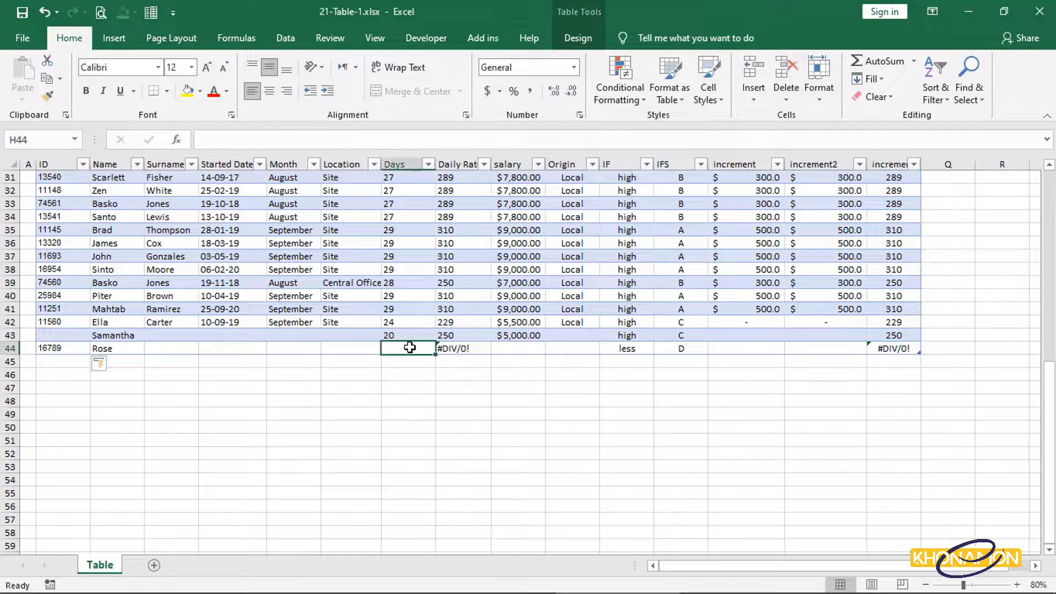
pyautogui.write('2')
pyautogui.click(509, 347)
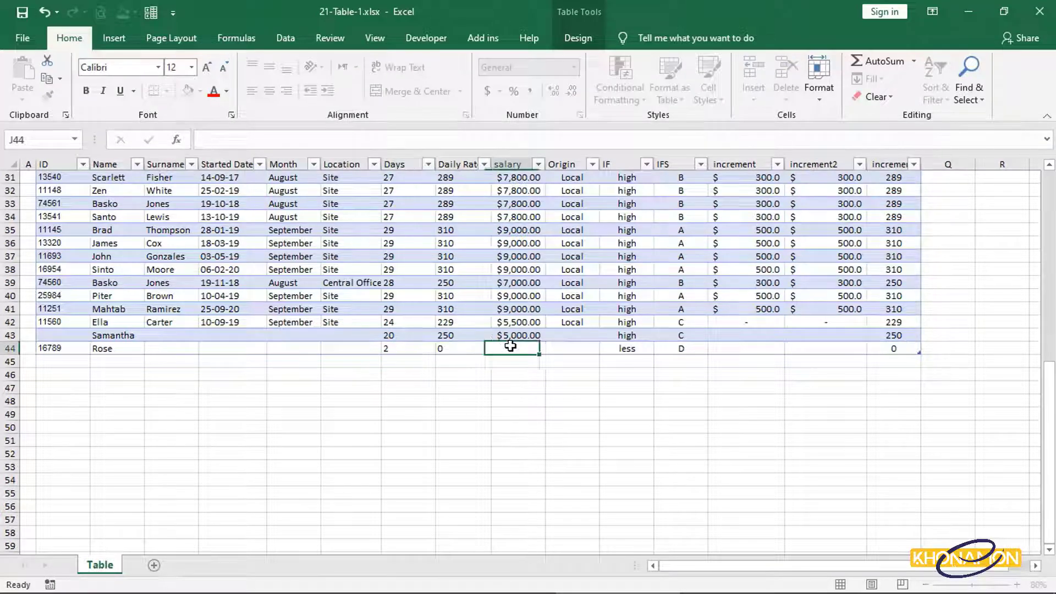
pyautogui.write('3,000')
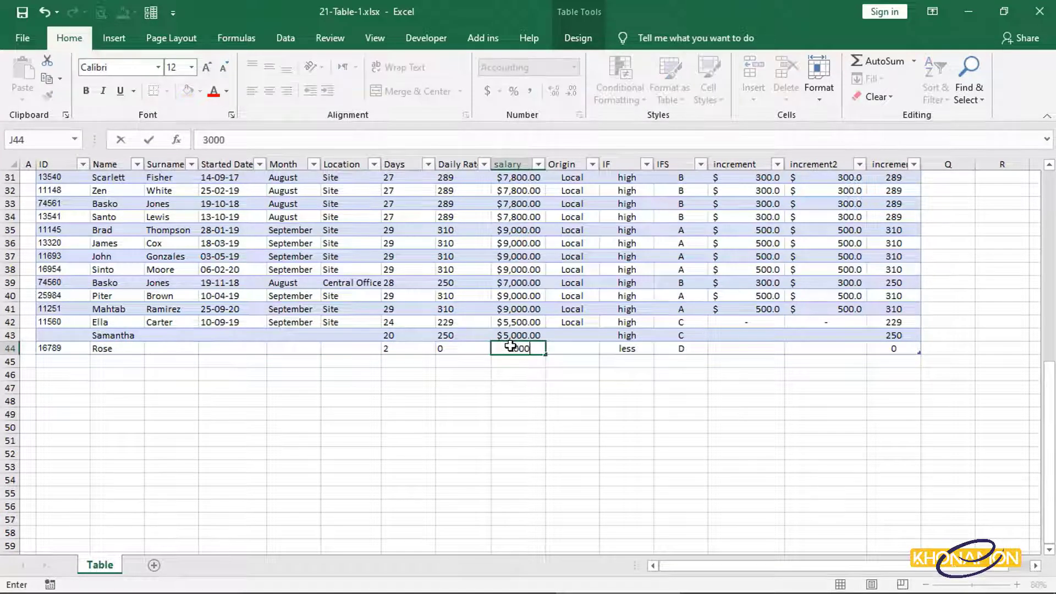
pyautogui.press('Return')
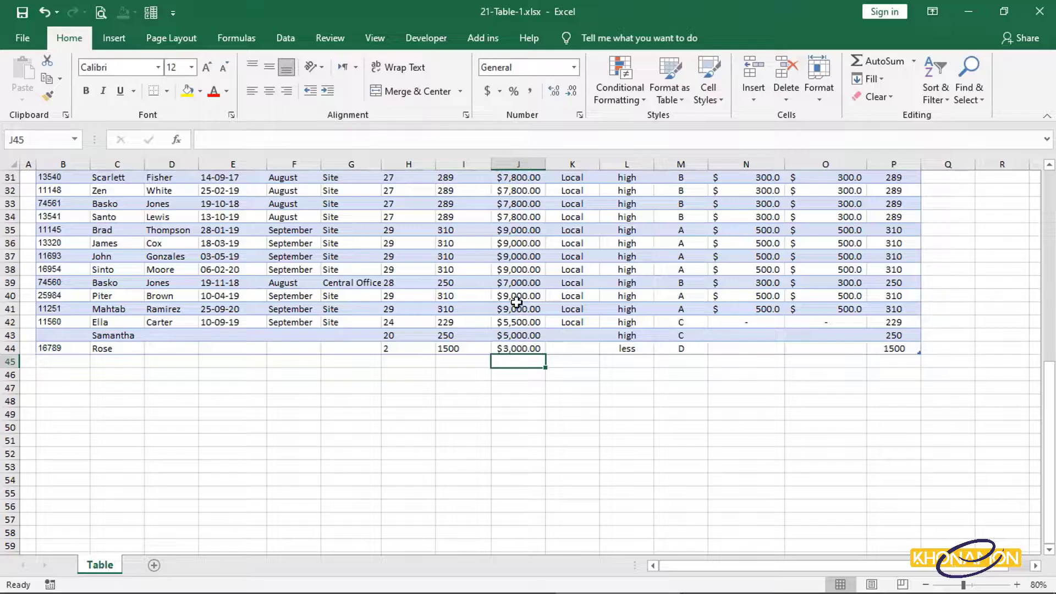
# - Turn on the Total Row for the employee table
pyautogui.click(517, 304)
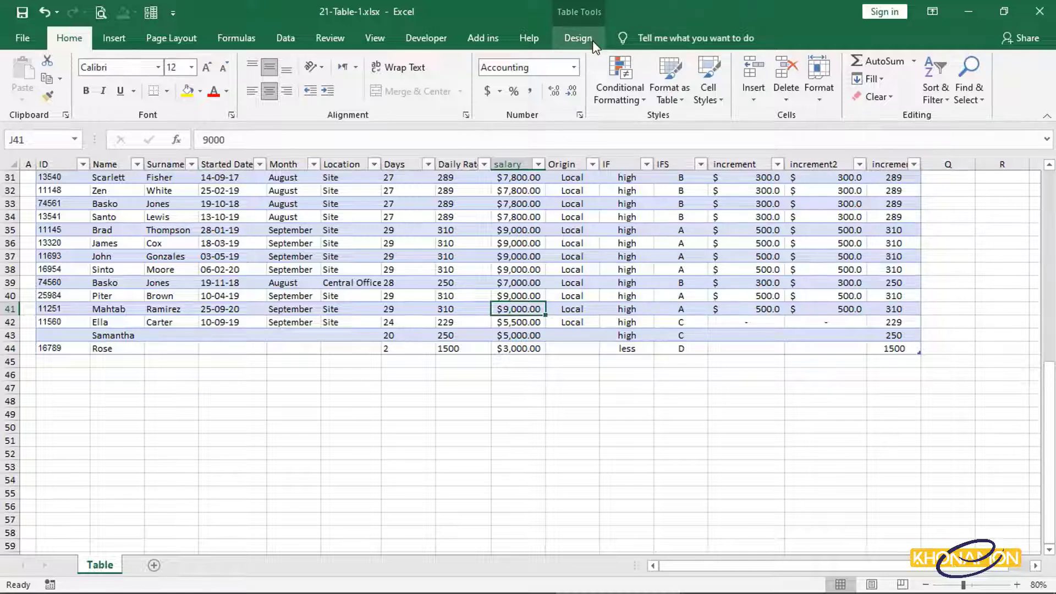
pyautogui.click(578, 38)
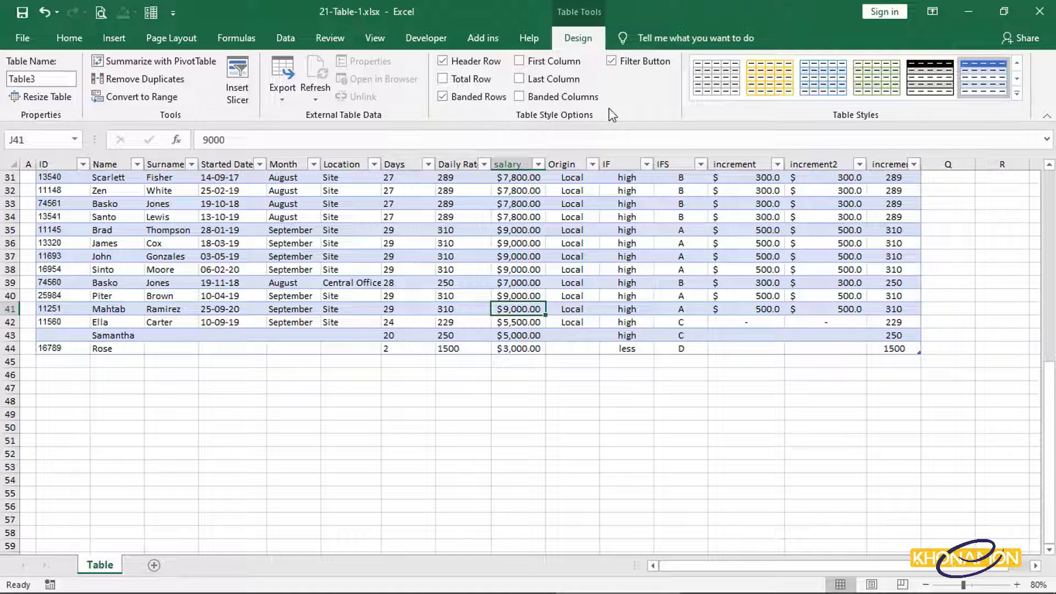
pyautogui.click(488, 83)
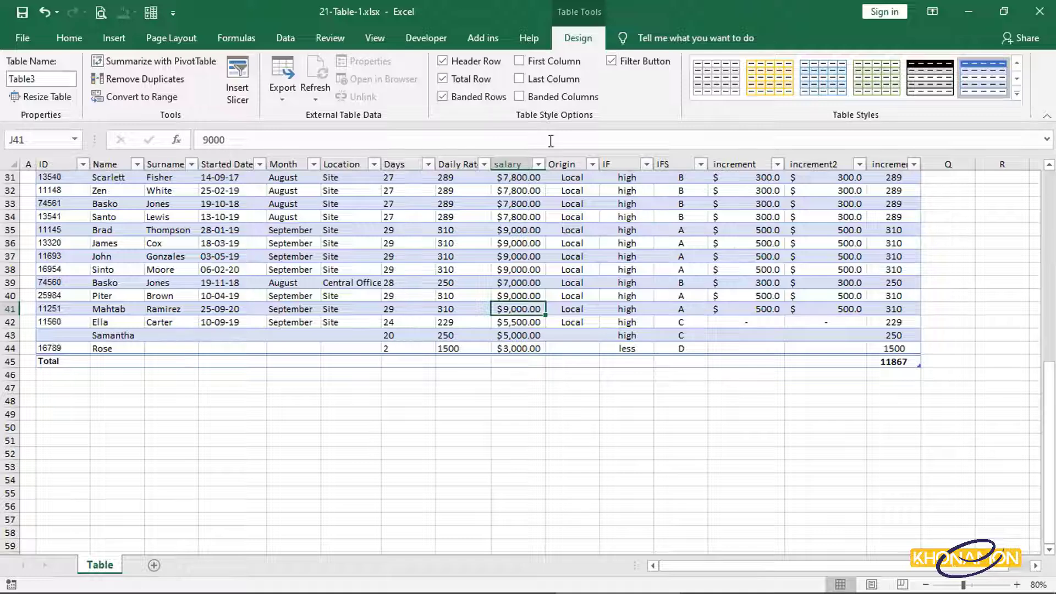
# - Examine the summary functions available in the total row cells of the increment3 and increment2 columns
pyautogui.click(892, 363)
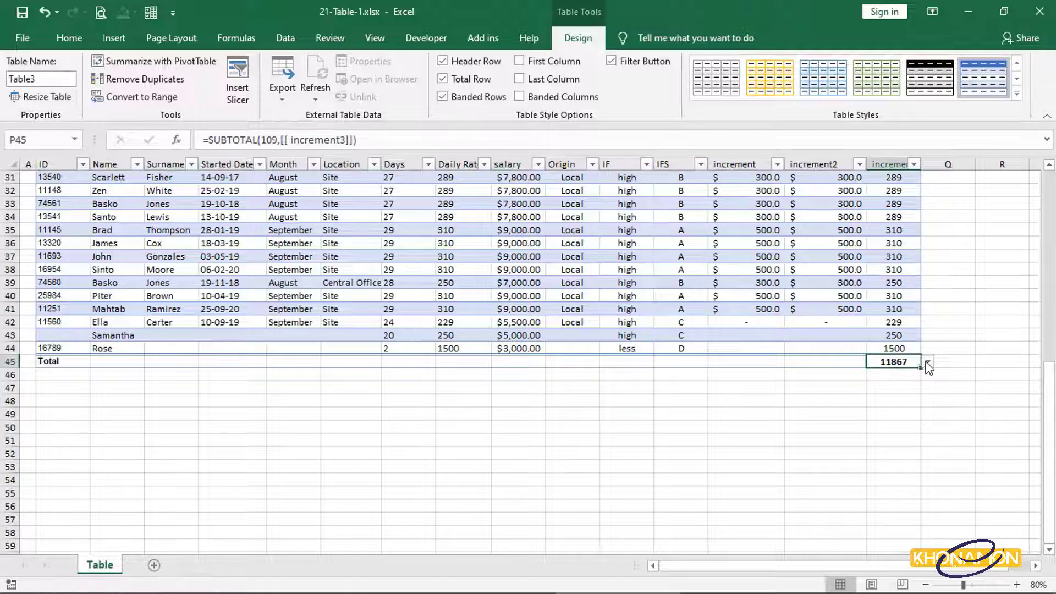
pyautogui.click(928, 362)
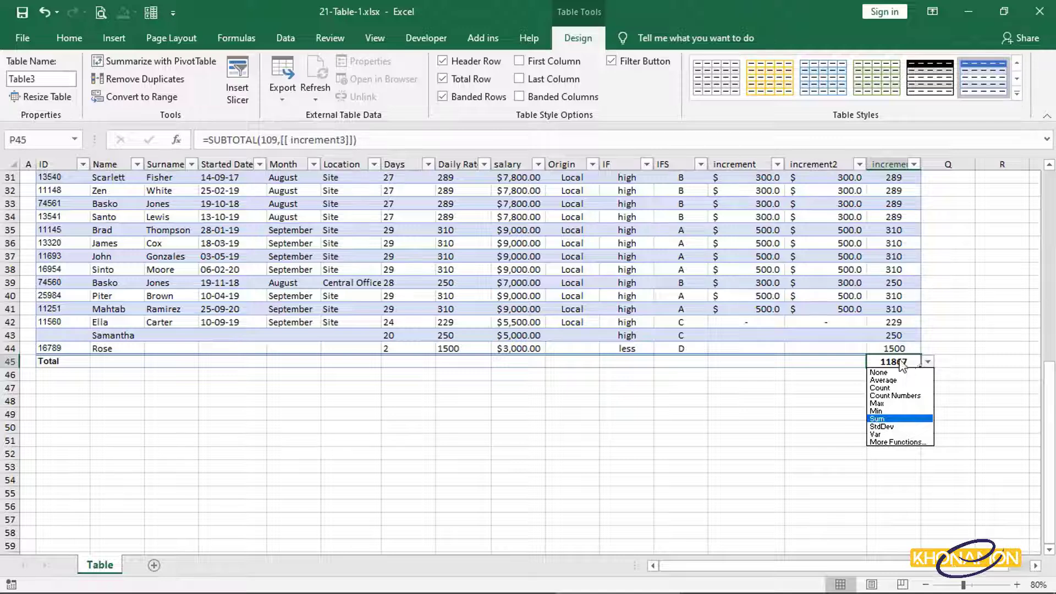
pyautogui.click(844, 368)
pyautogui.click(841, 362)
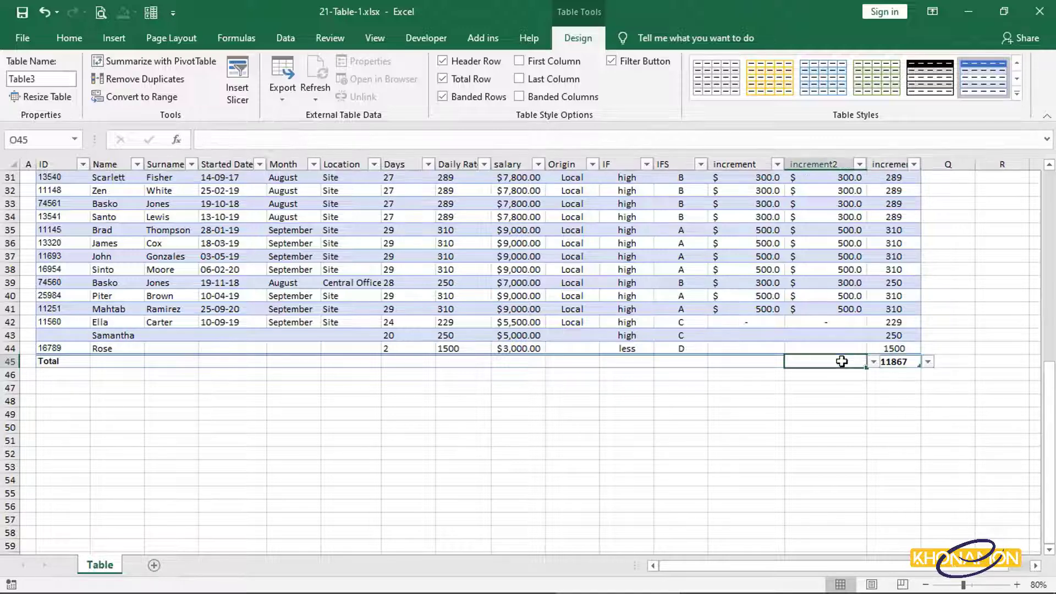
pyautogui.click(873, 361)
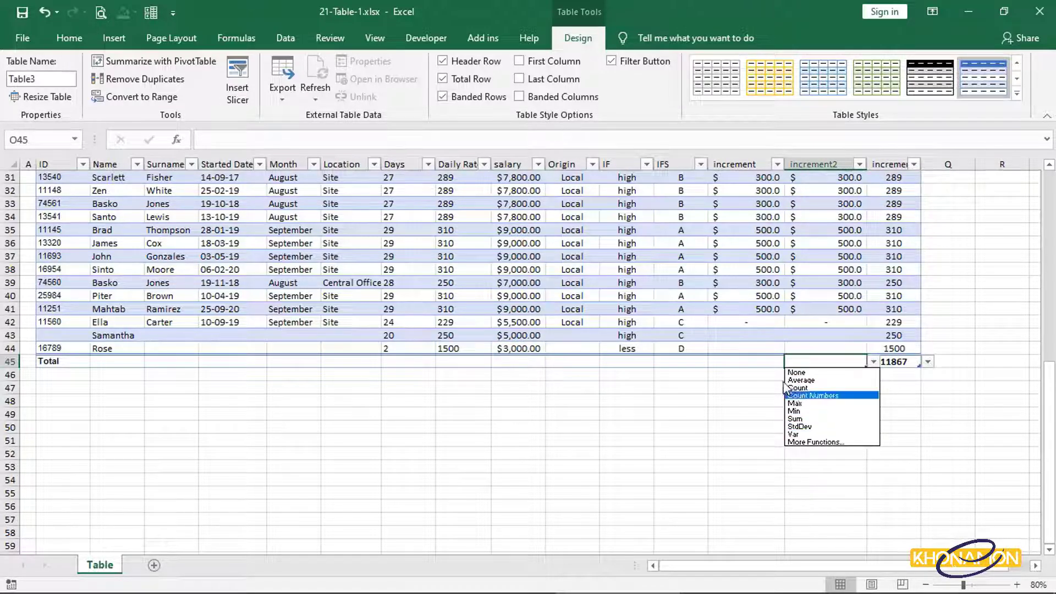
pyautogui.click(767, 362)
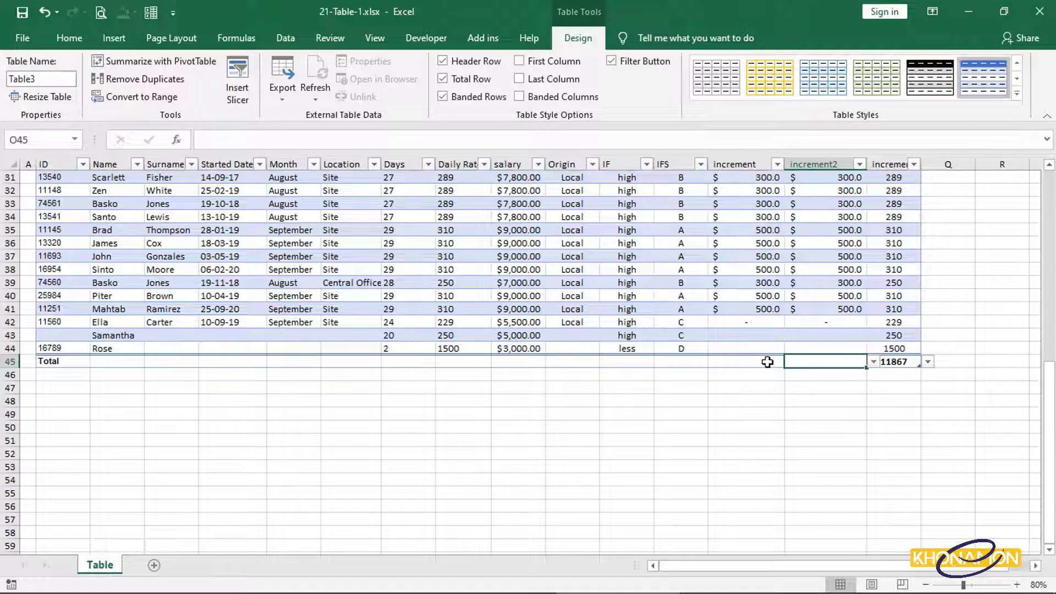
# - Summarize the salary column with Sum in the total row and autofit the column's width
pyautogui.click(534, 362)
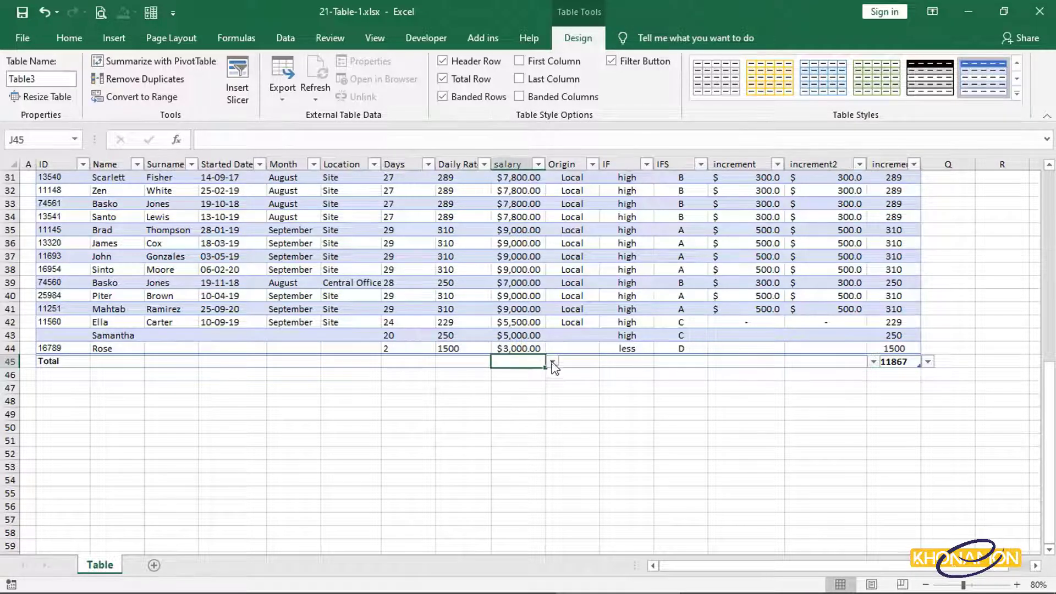
pyautogui.click(553, 362)
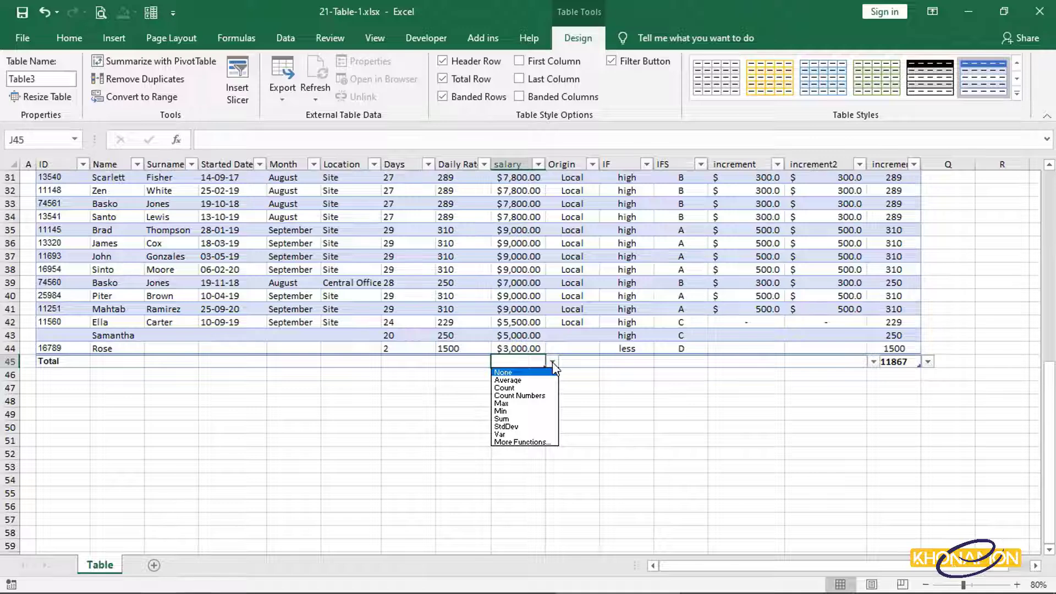
pyautogui.click(549, 419)
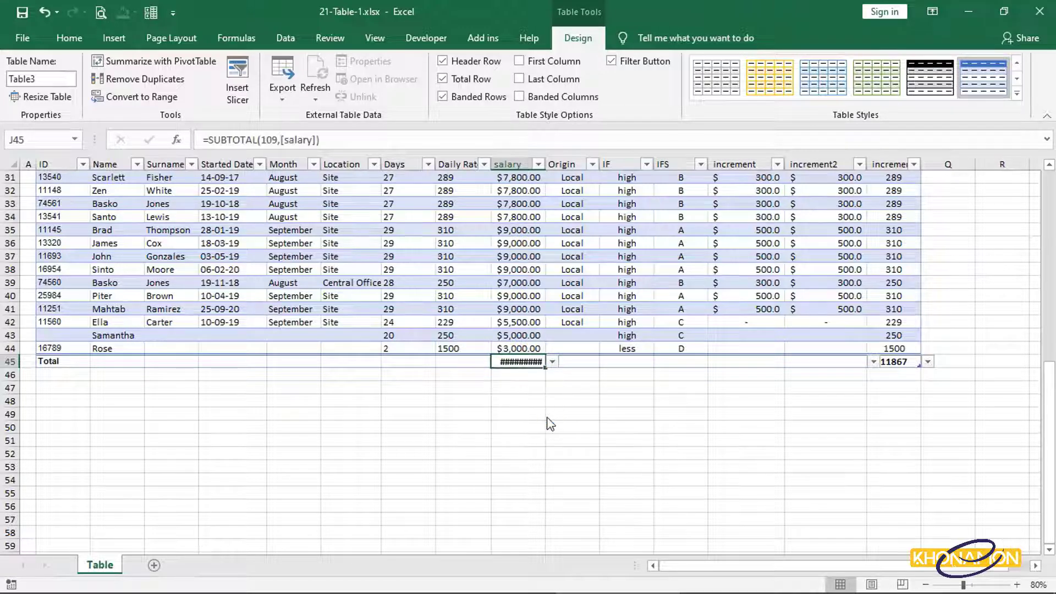
pyautogui.doubleClick(546, 164)
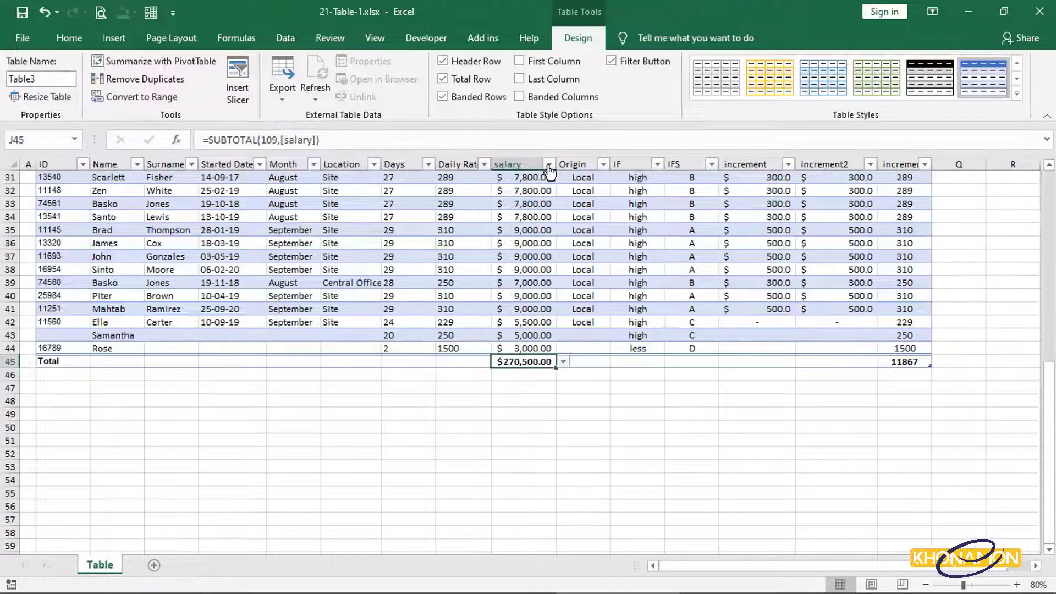
# - Browse the additional functions offered for the salary total, including the Lookup & Reference category, without inserting one
pyautogui.click(563, 362)
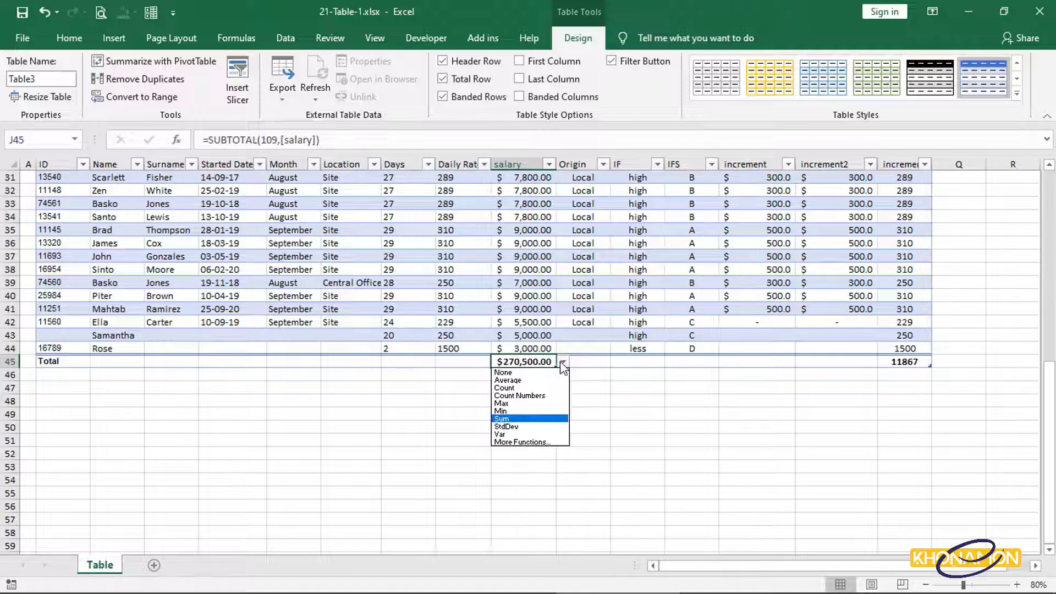
pyautogui.click(557, 440)
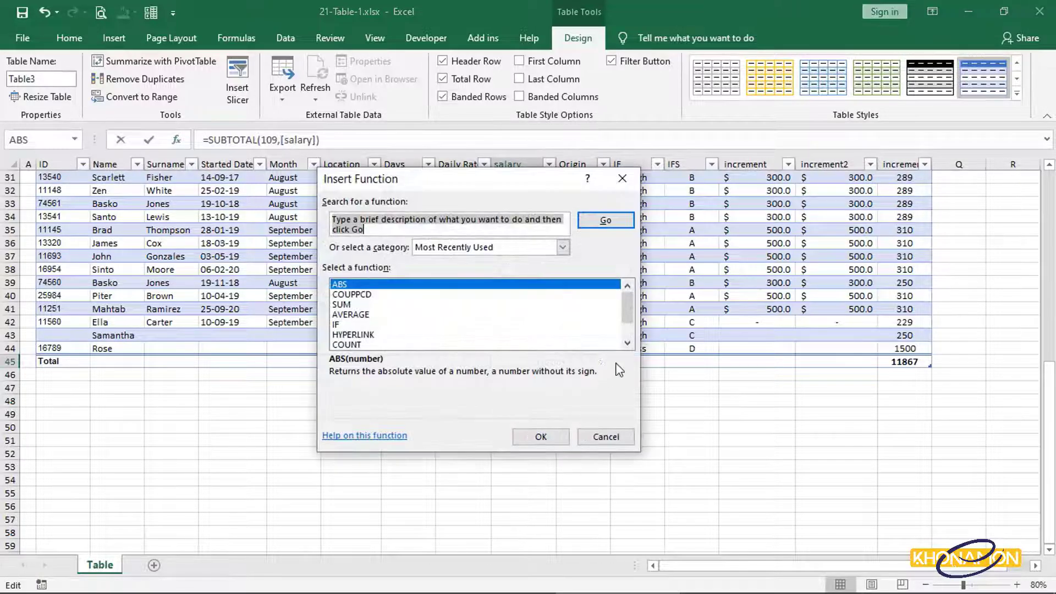
pyautogui.moveTo(627, 305)
pyautogui.mouseDown()
pyautogui.moveTo(627, 339)
pyautogui.moveTo(625, 288)
pyautogui.mouseUp()
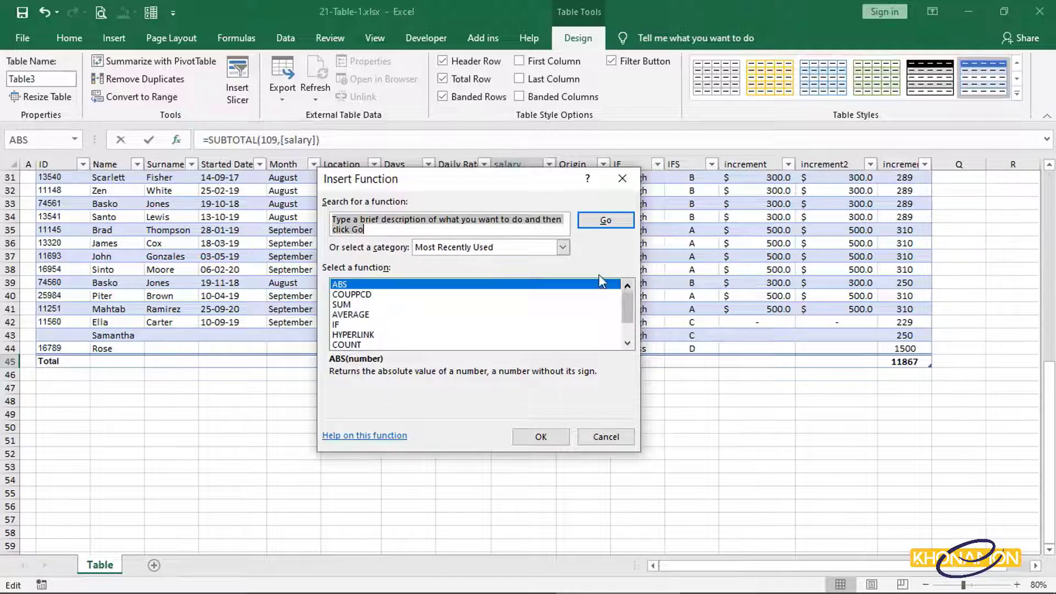
pyautogui.click(564, 247)
pyautogui.scroll(-2, 537, 363)
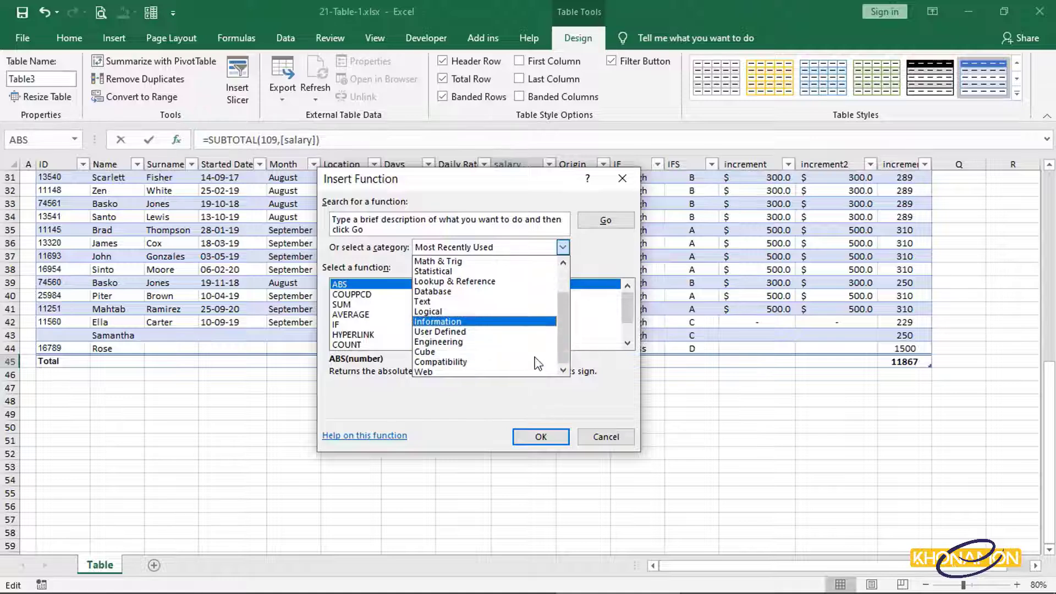
pyautogui.scroll(2, 537, 362)
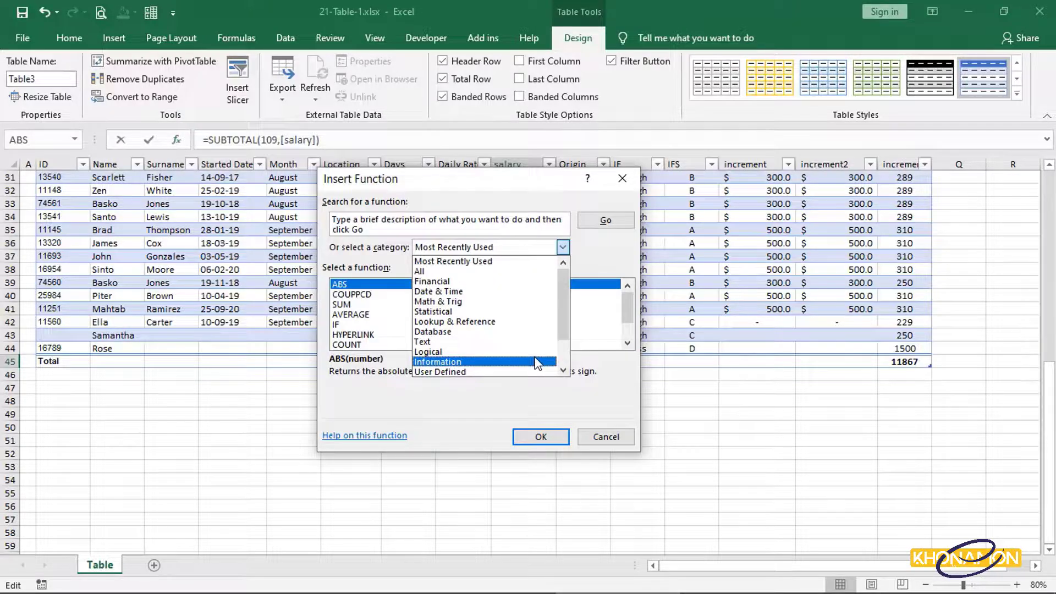
pyautogui.click(525, 330)
pyautogui.scroll(-4, 462, 297)
pyautogui.scroll(1, 471, 310)
pyautogui.scroll(3, 467, 308)
pyautogui.scroll(-4, 468, 308)
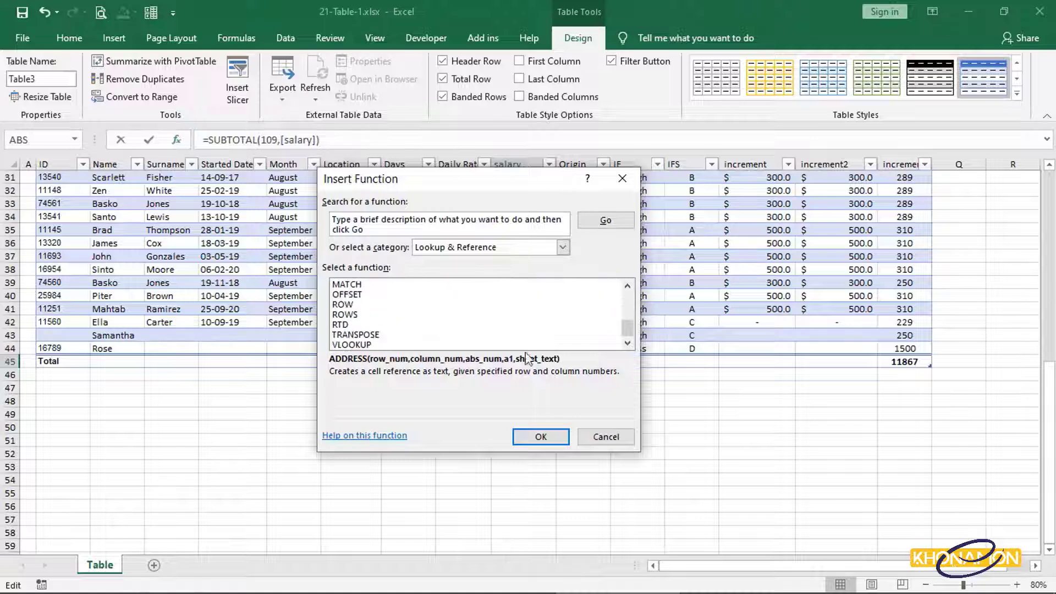
pyautogui.click(605, 436)
# - Set the salary column's total row calculation to Max
pyautogui.click(563, 361)
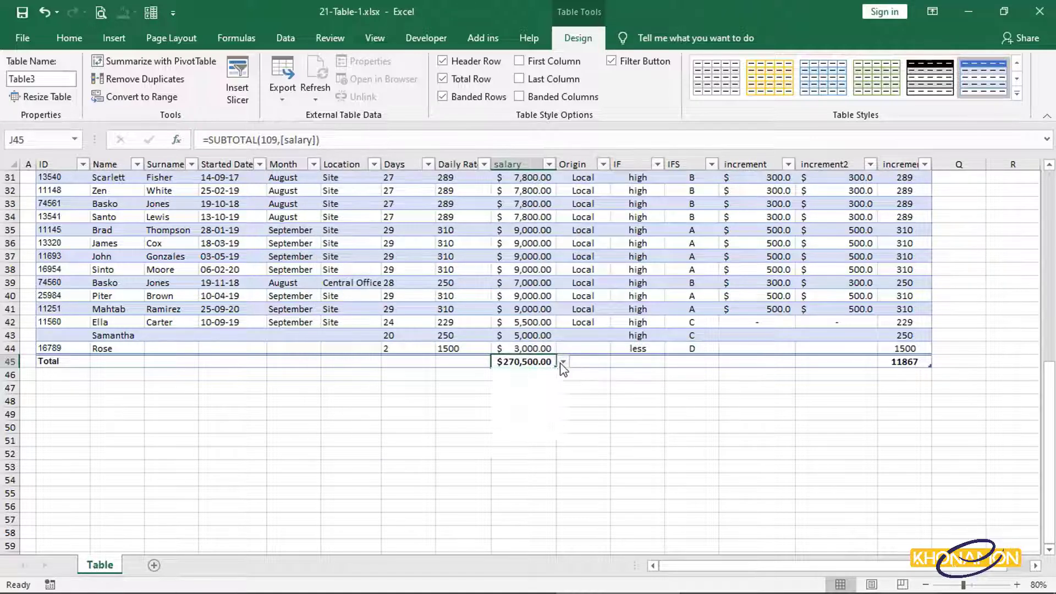
pyautogui.click(558, 404)
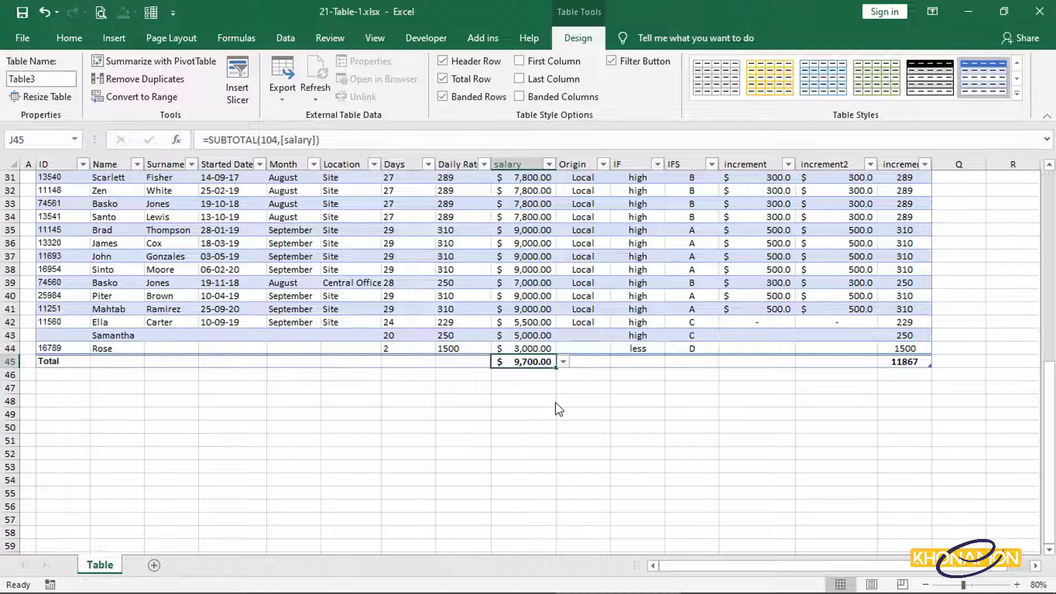
# - Filter the table's ID column to only the first three listed IDs and inspect the increment3 total's formula
pyautogui.scroll(10, 559, 409)
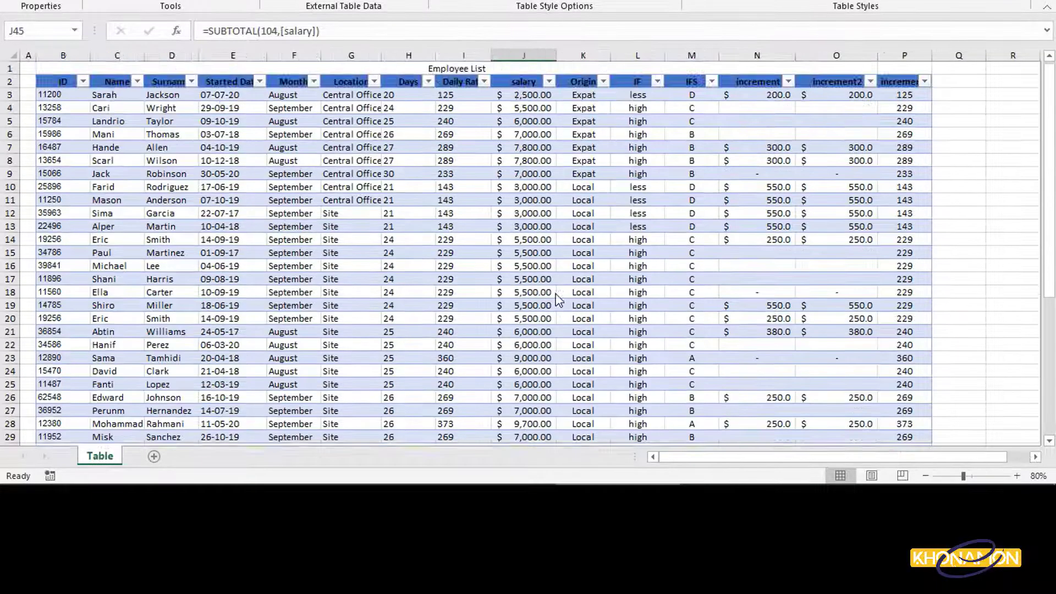
pyautogui.click(84, 81)
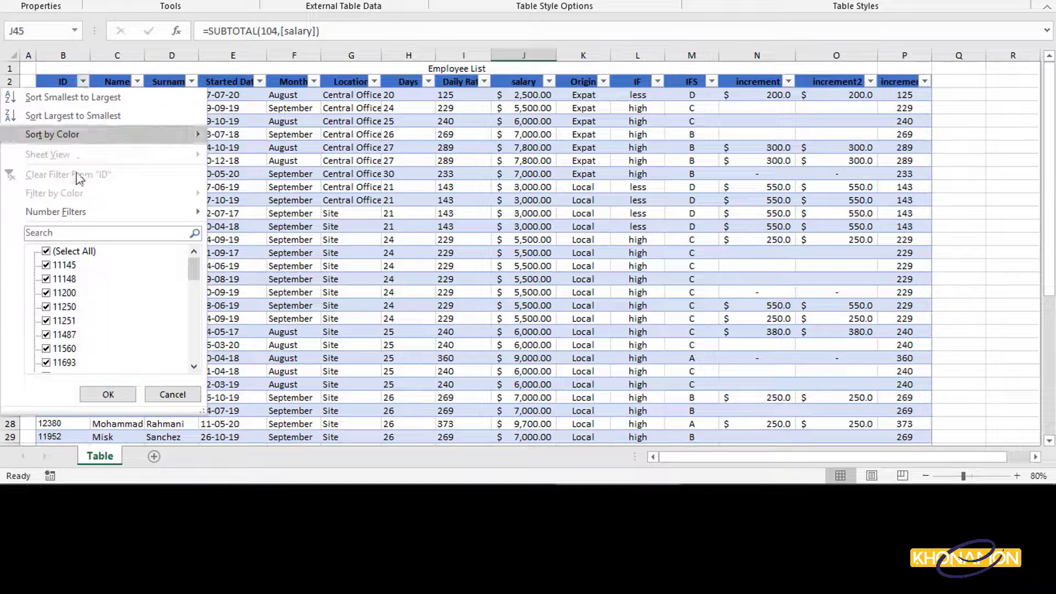
pyautogui.click(46, 251)
pyautogui.click(46, 264)
pyautogui.click(46, 279)
pyautogui.click(46, 292)
pyautogui.click(108, 394)
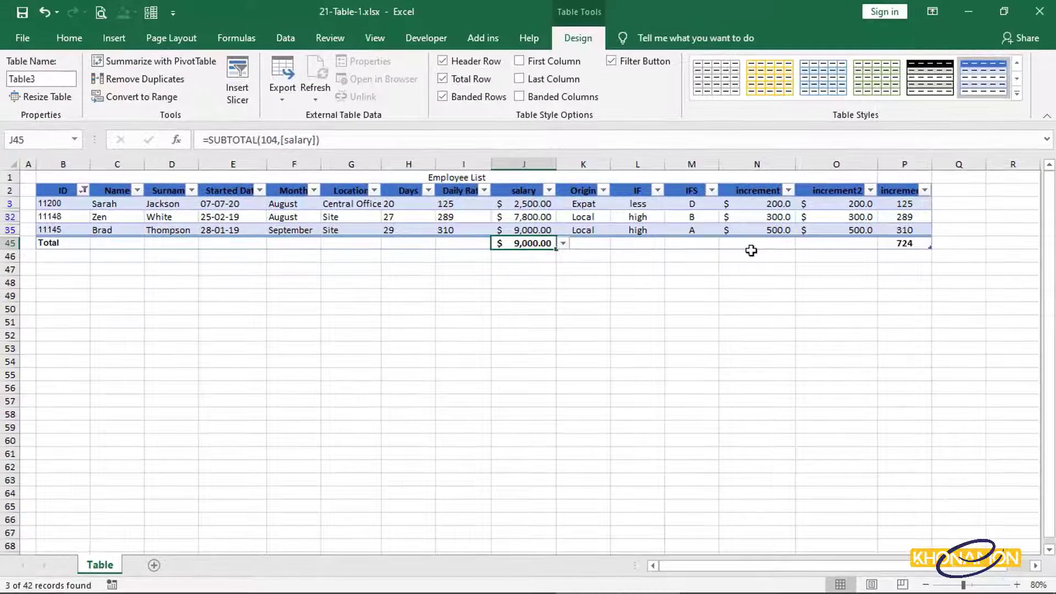
pyautogui.click(903, 242)
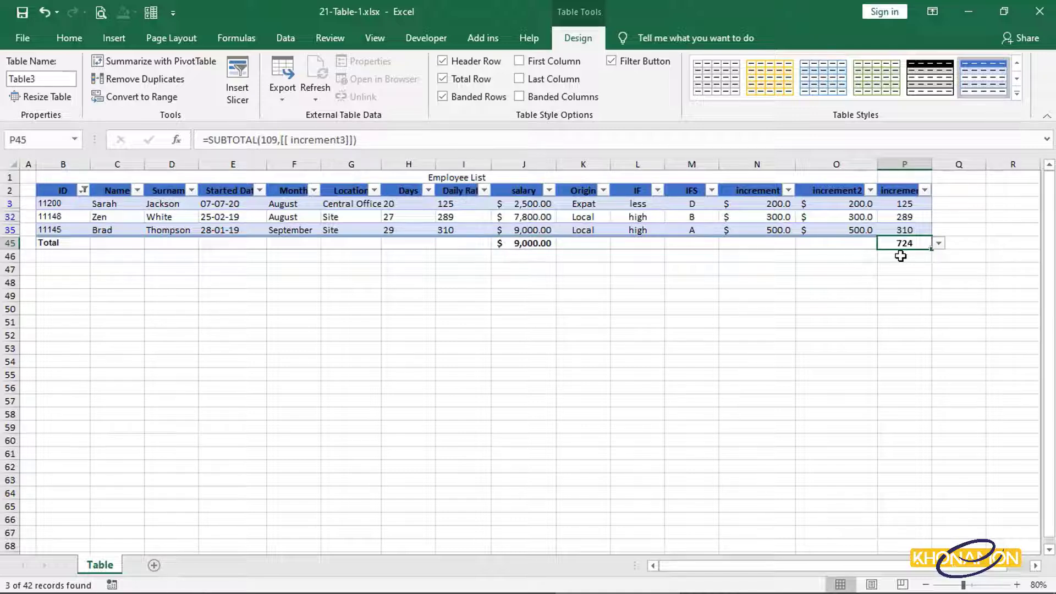